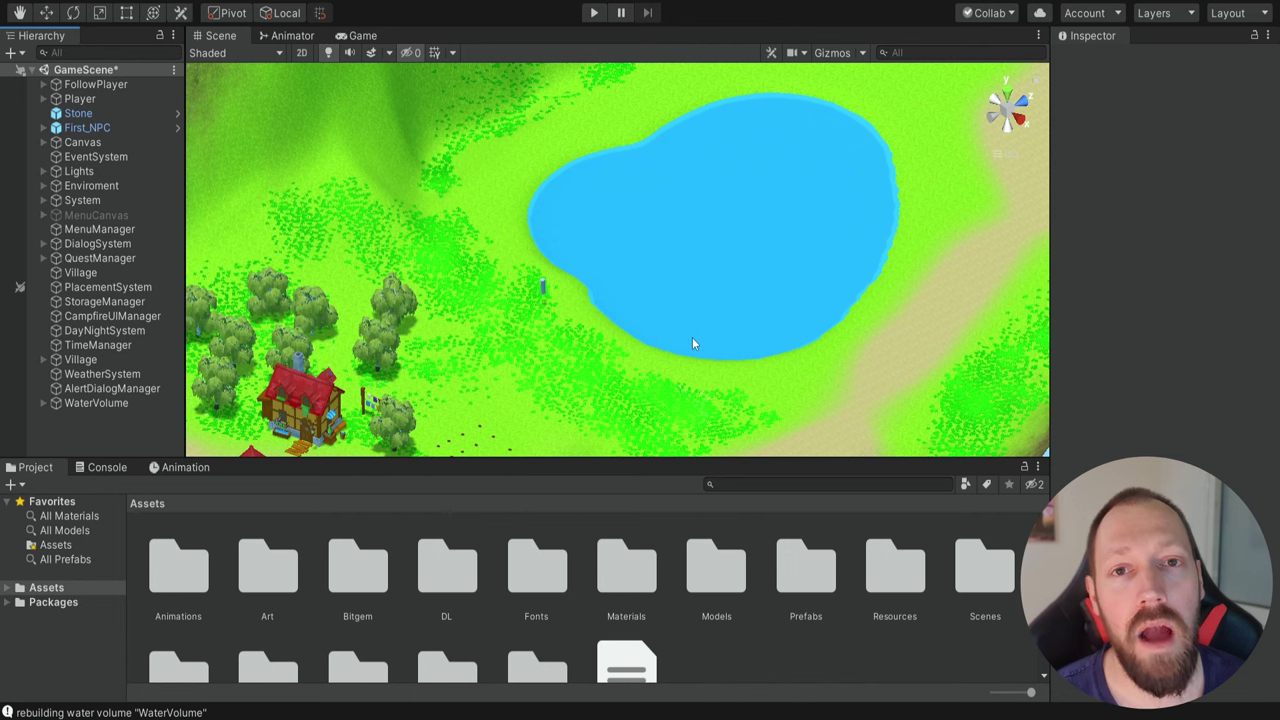
Sink a wide round basin into the flat area of Terrain2 beyond the pond, using Set Height with height 10
{"action": "middle_click_drag", "start_coordinate": [694, 346], "coordinate": [475, 387]}
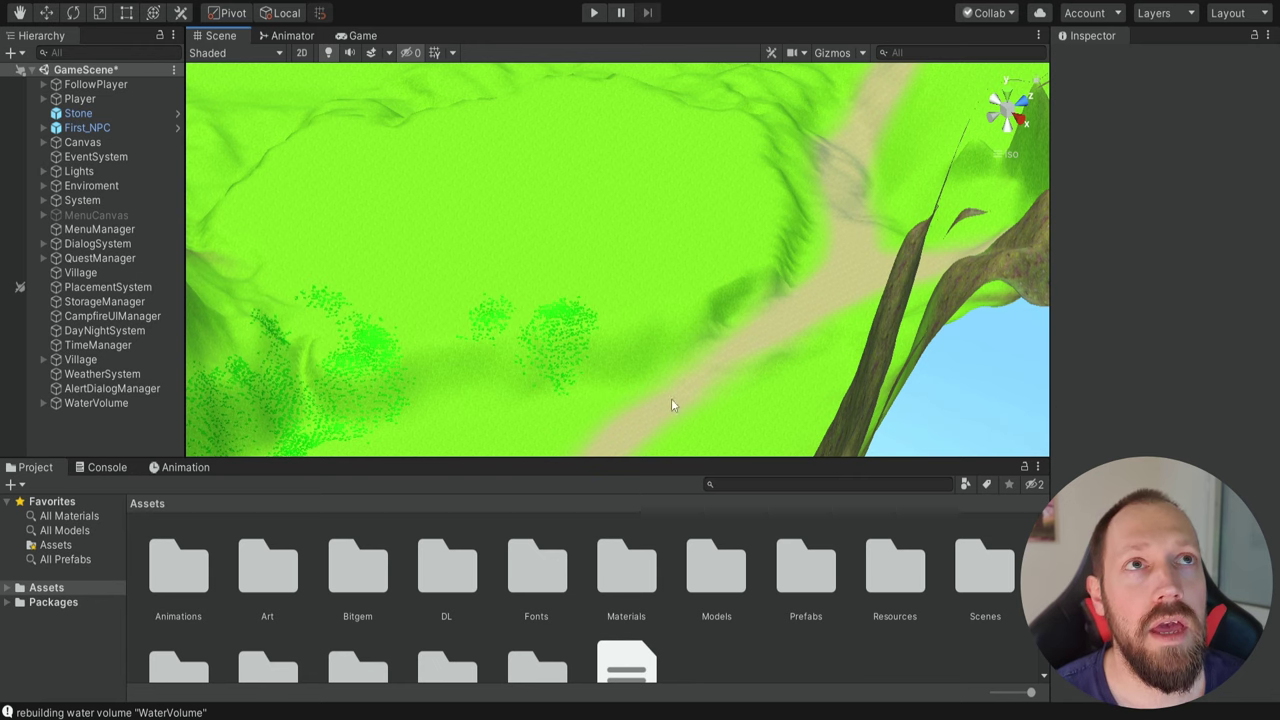
{"action": "right_click_drag", "start_coordinate": [671, 401], "coordinate": [624, 348]}
{"action": "middle_click_drag", "start_coordinate": [626, 400], "coordinate": [629, 267]}
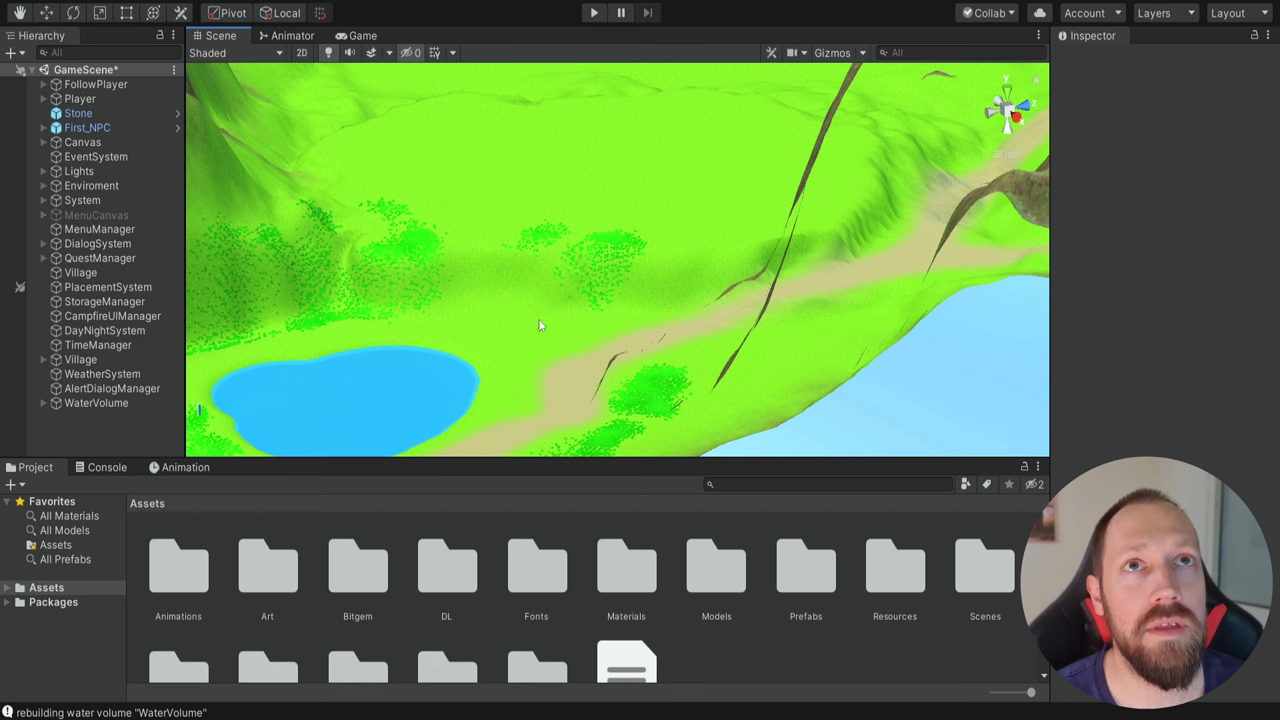
{"action": "middle_click_drag", "start_coordinate": [540, 324], "coordinate": [656, 246]}
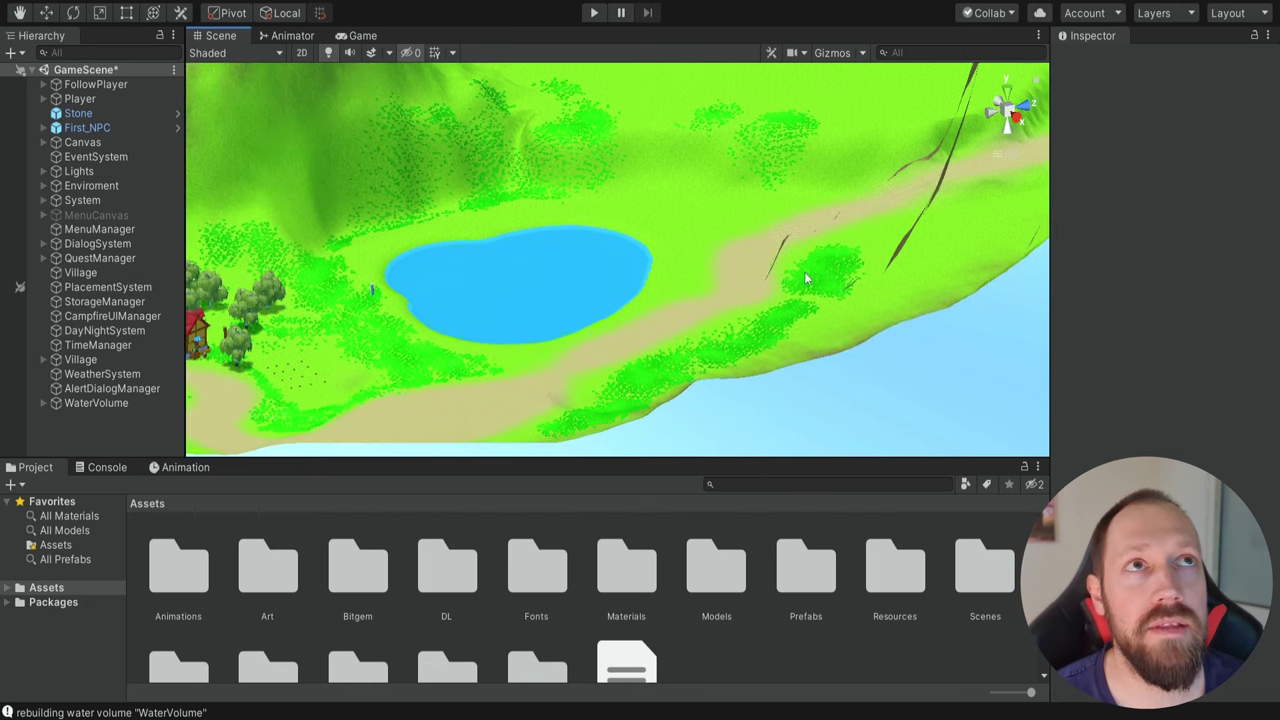
{"action": "middle_click_drag", "start_coordinate": [735, 170], "coordinate": [528, 360]}
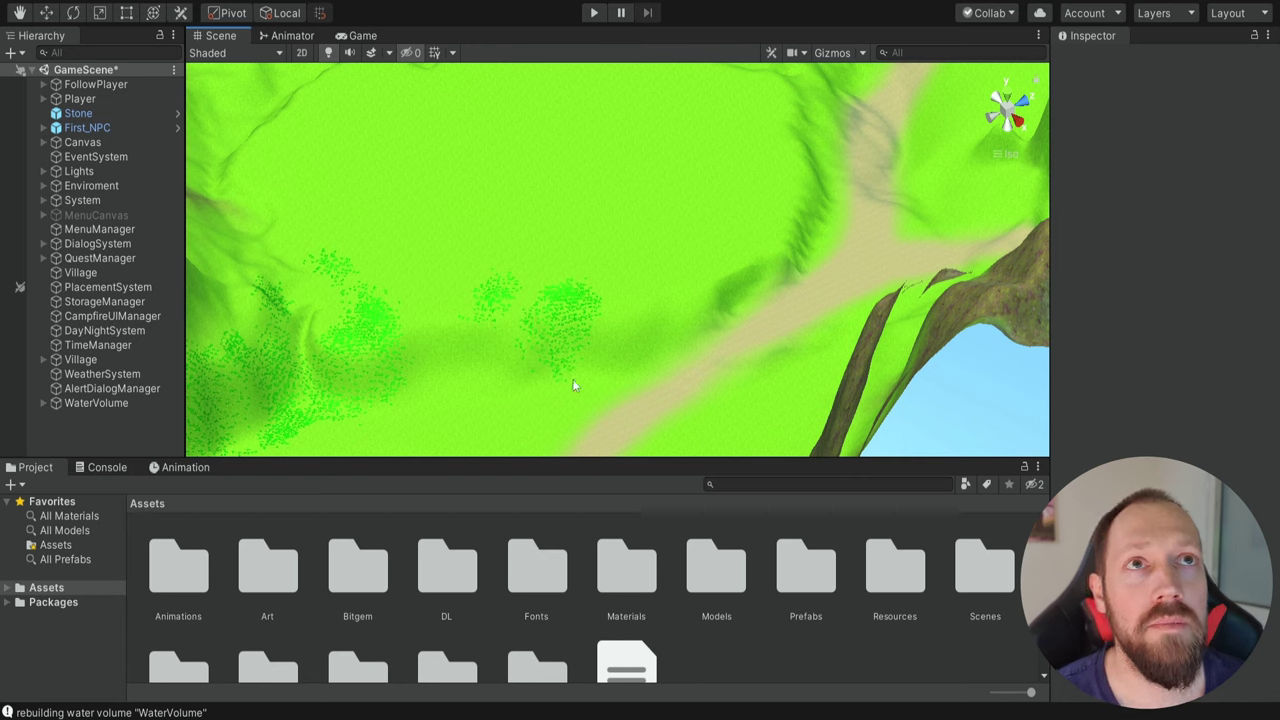
{"action": "middle_click_drag", "start_coordinate": [580, 362], "coordinate": [531, 360]}
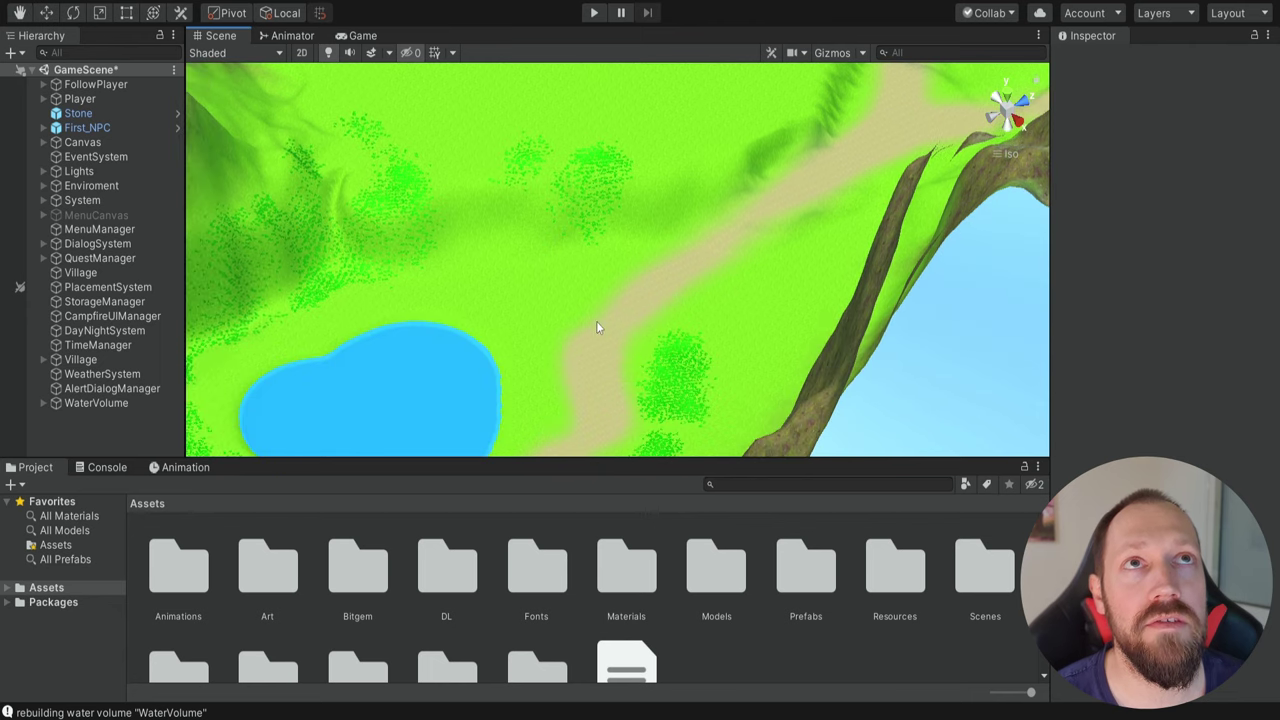
{"action": "scroll", "coordinate": [566, 262], "scroll_direction": "up", "scroll_amount": 4}
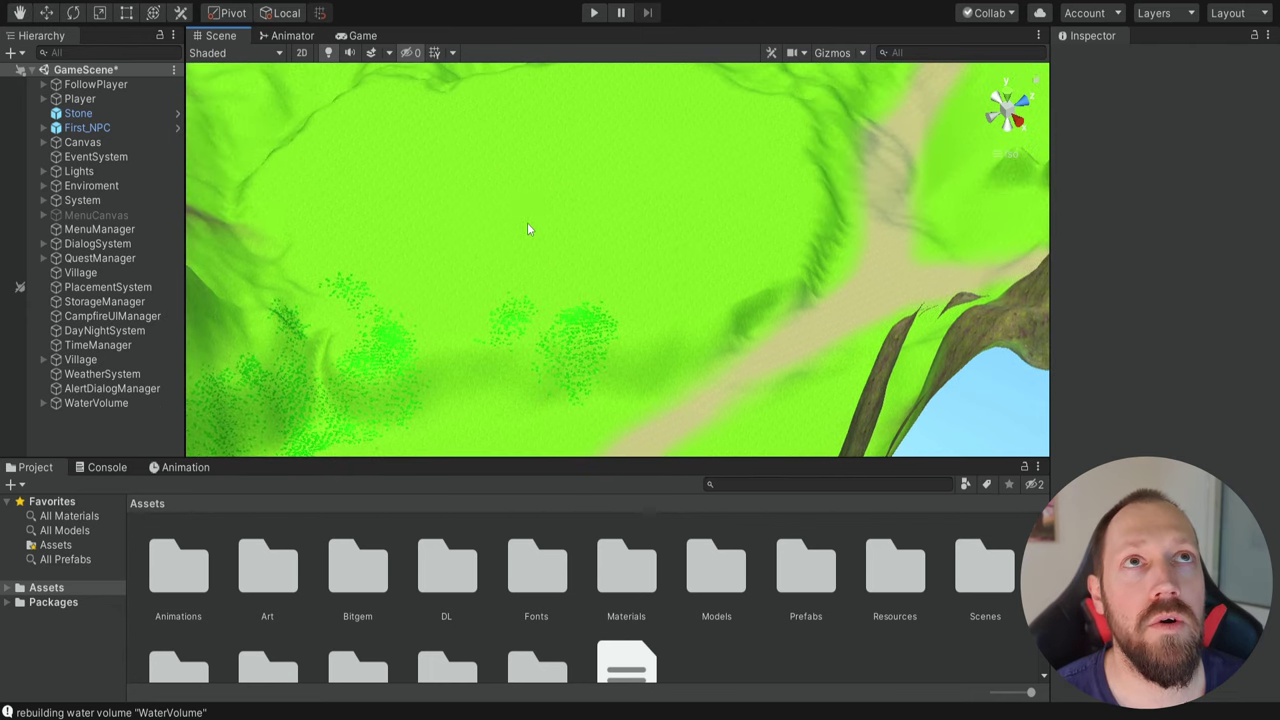
{"action": "left_click", "coordinate": [528, 229]}
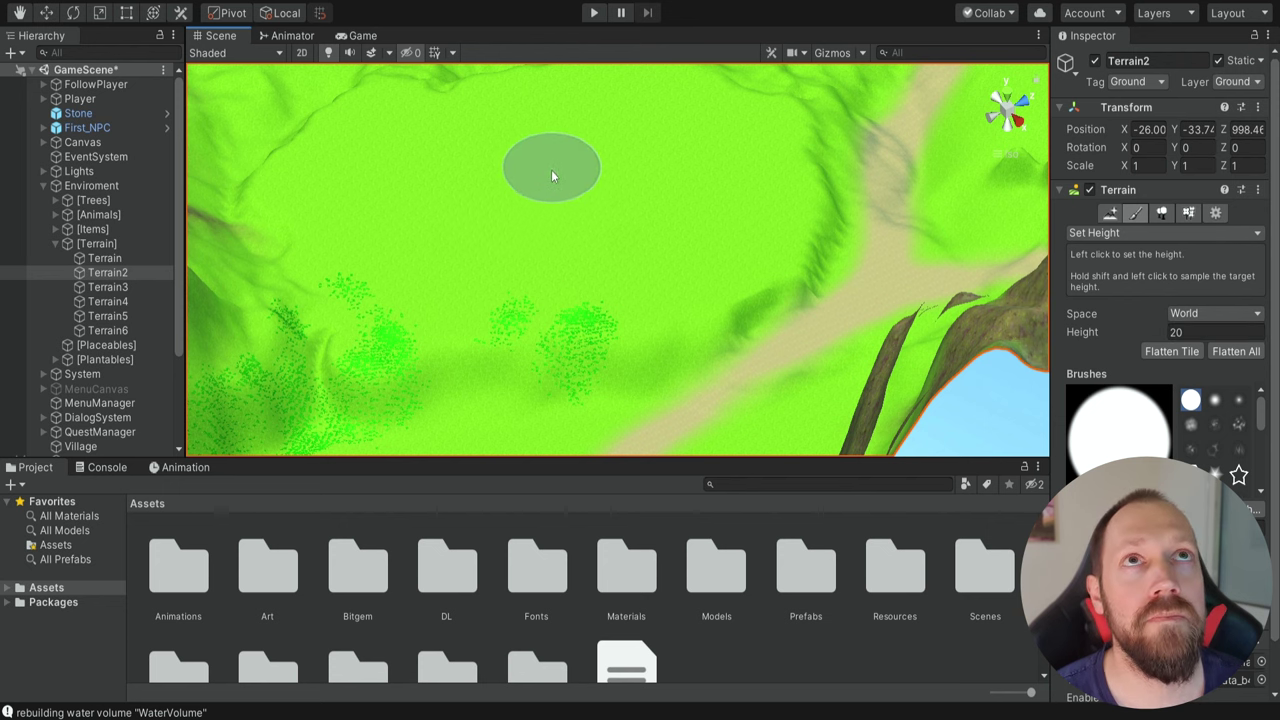
{"action": "middle_click_drag", "start_coordinate": [589, 263], "coordinate": [580, 321]}
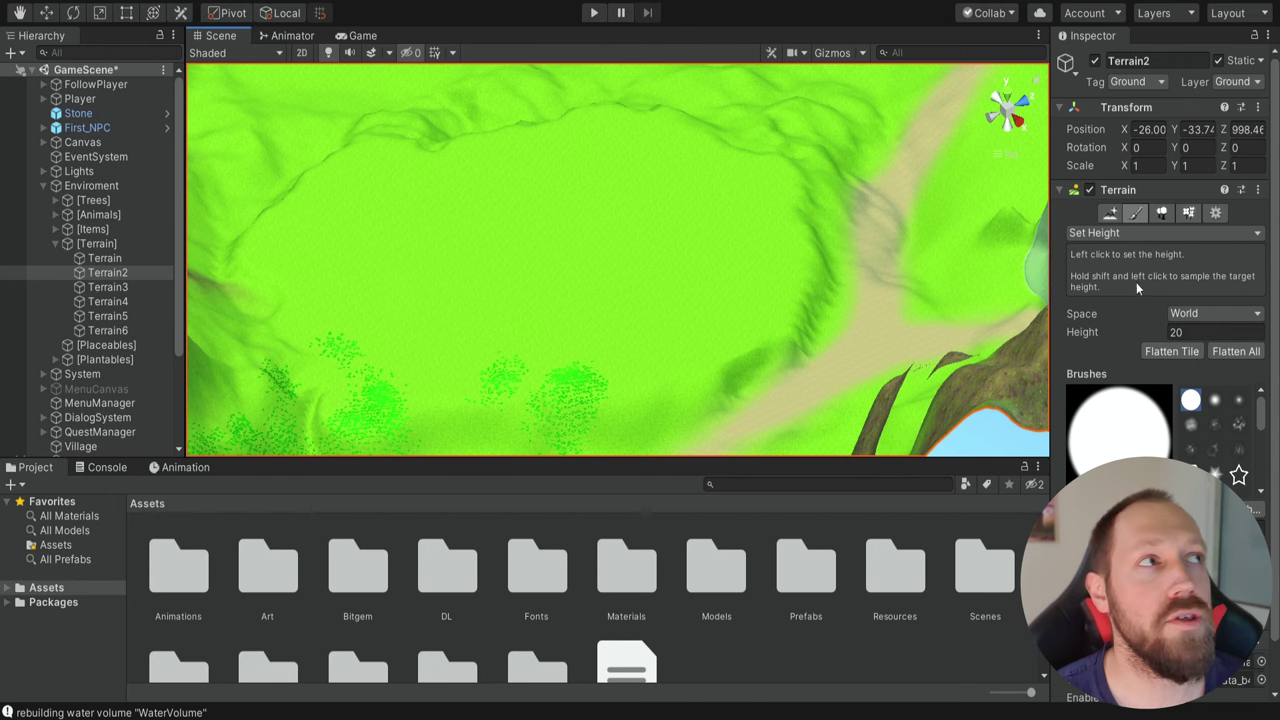
{"action": "left_click", "coordinate": [1195, 332]}
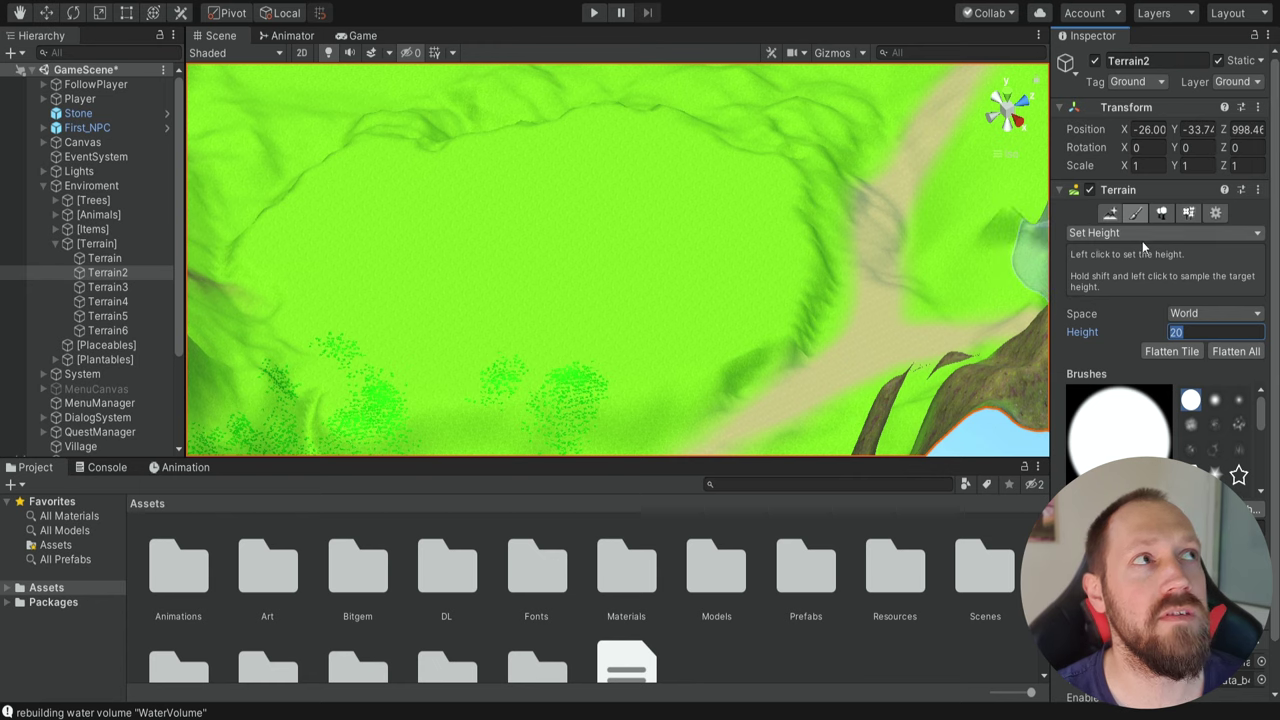
{"action": "type", "text": "10"}
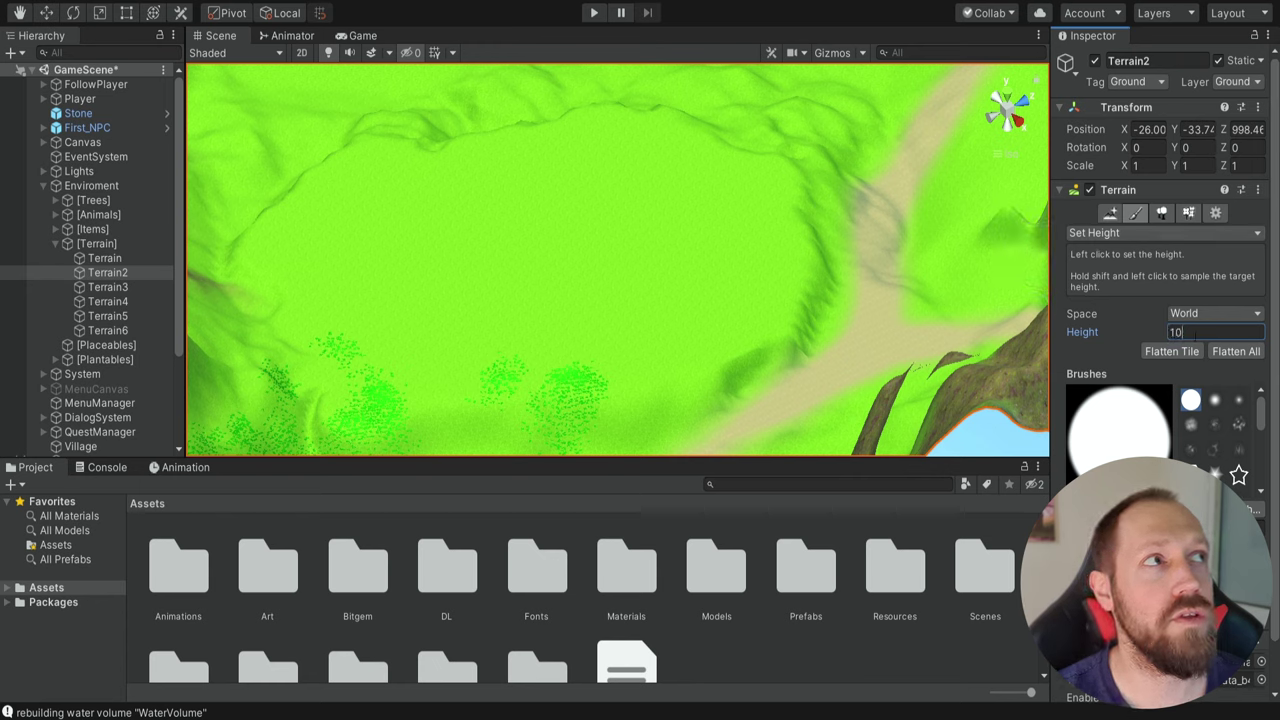
{"action": "mouse_move", "coordinate": [516, 206]}
{"action": "left_mouse_down"}
{"action": "mouse_move", "coordinate": [458, 240]}
{"action": "mouse_move", "coordinate": [454, 312]}
{"action": "mouse_move", "coordinate": [578, 335]}
{"action": "mouse_move", "coordinate": [674, 271]}
{"action": "mouse_move", "coordinate": [591, 197]}
{"action": "mouse_move", "coordinate": [516, 215]}
{"action": "mouse_move", "coordinate": [570, 294]}
{"action": "mouse_move", "coordinate": [596, 234]}
{"action": "mouse_move", "coordinate": [554, 277]}
{"action": "left_mouse_up"}
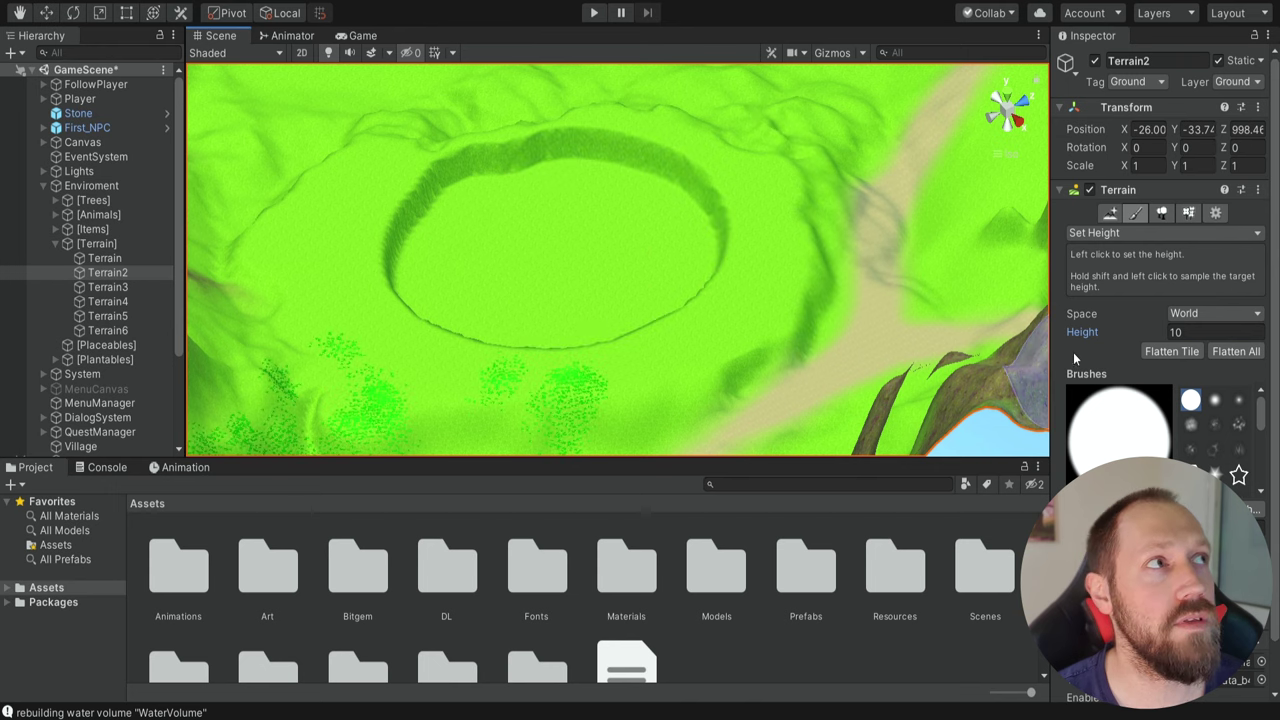
Carve two deeper tiers inside the basin with Set Height, first at height 5 and then at height 0
{"action": "left_click", "coordinate": [1141, 333]}
{"action": "type", "text": "5"}
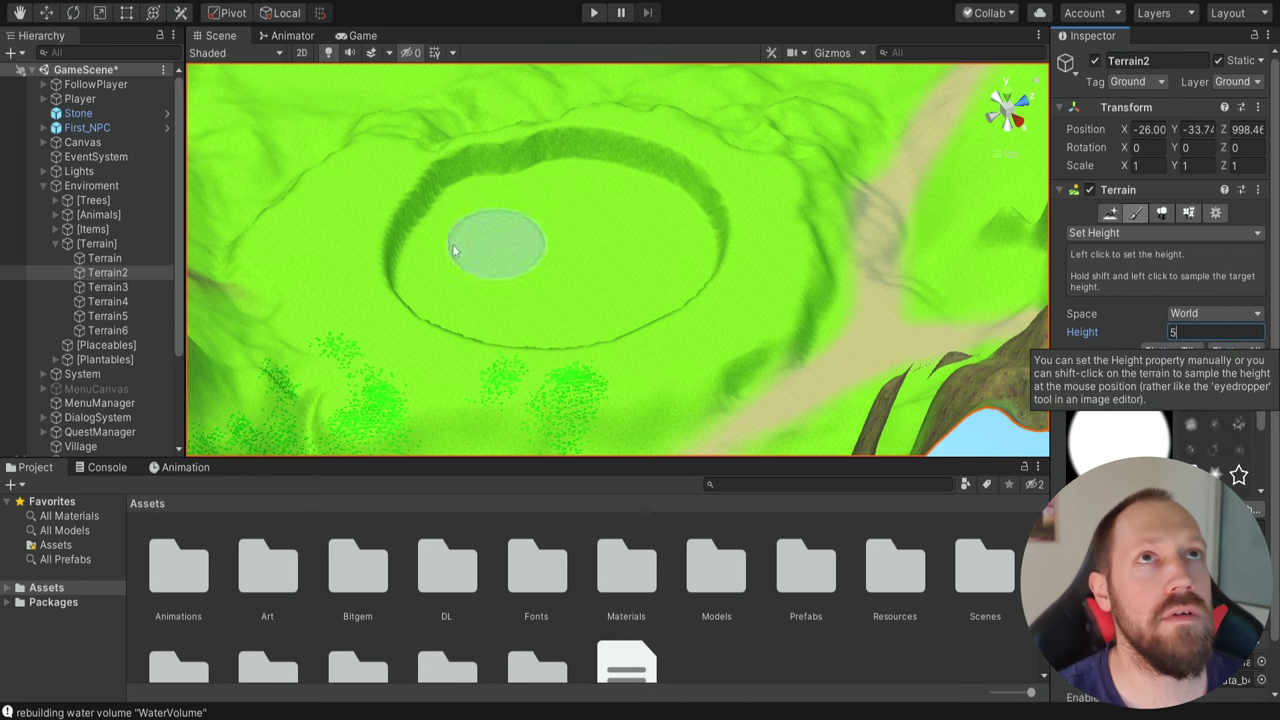
{"action": "mouse_move", "coordinate": [476, 280]}
{"action": "left_mouse_down"}
{"action": "mouse_move", "coordinate": [547, 314]}
{"action": "mouse_move", "coordinate": [624, 279]}
{"action": "mouse_move", "coordinate": [618, 224]}
{"action": "mouse_move", "coordinate": [567, 238]}
{"action": "mouse_move", "coordinate": [612, 288]}
{"action": "left_mouse_up"}
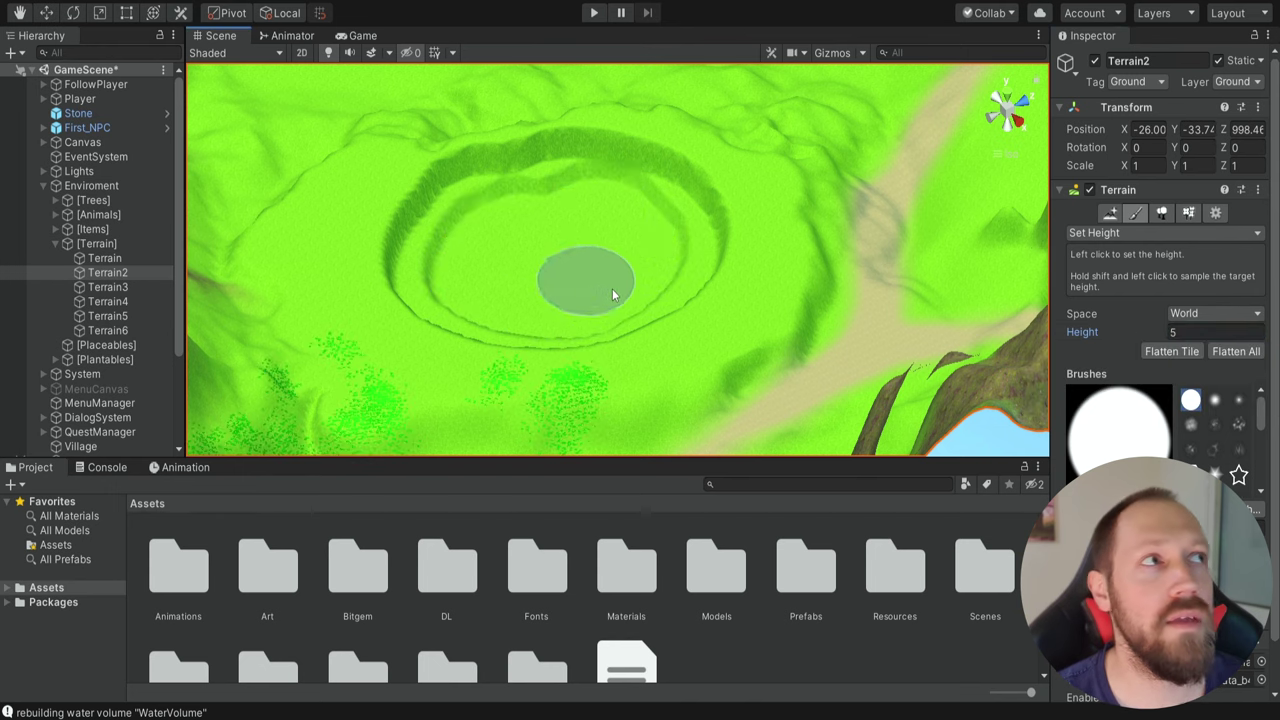
{"action": "left_click", "coordinate": [1177, 337]}
{"action": "type", "text": "0"}
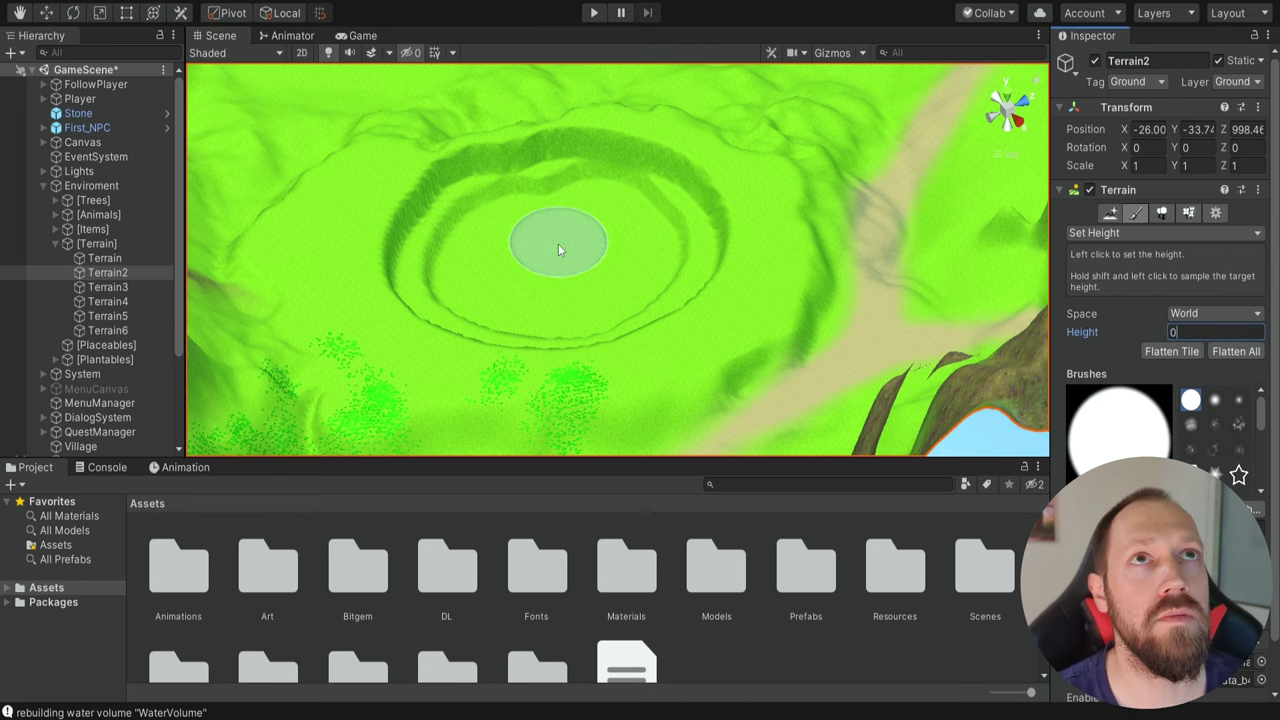
{"action": "mouse_move", "coordinate": [557, 243]}
{"action": "left_mouse_down"}
{"action": "mouse_move", "coordinate": [514, 277]}
{"action": "mouse_move", "coordinate": [551, 313]}
{"action": "mouse_move", "coordinate": [613, 274]}
{"action": "mouse_move", "coordinate": [614, 242]}
{"action": "mouse_move", "coordinate": [572, 233]}
{"action": "mouse_move", "coordinate": [514, 246]}
{"action": "mouse_move", "coordinate": [600, 243]}
{"action": "mouse_move", "coordinate": [735, 285]}
{"action": "left_mouse_up"}
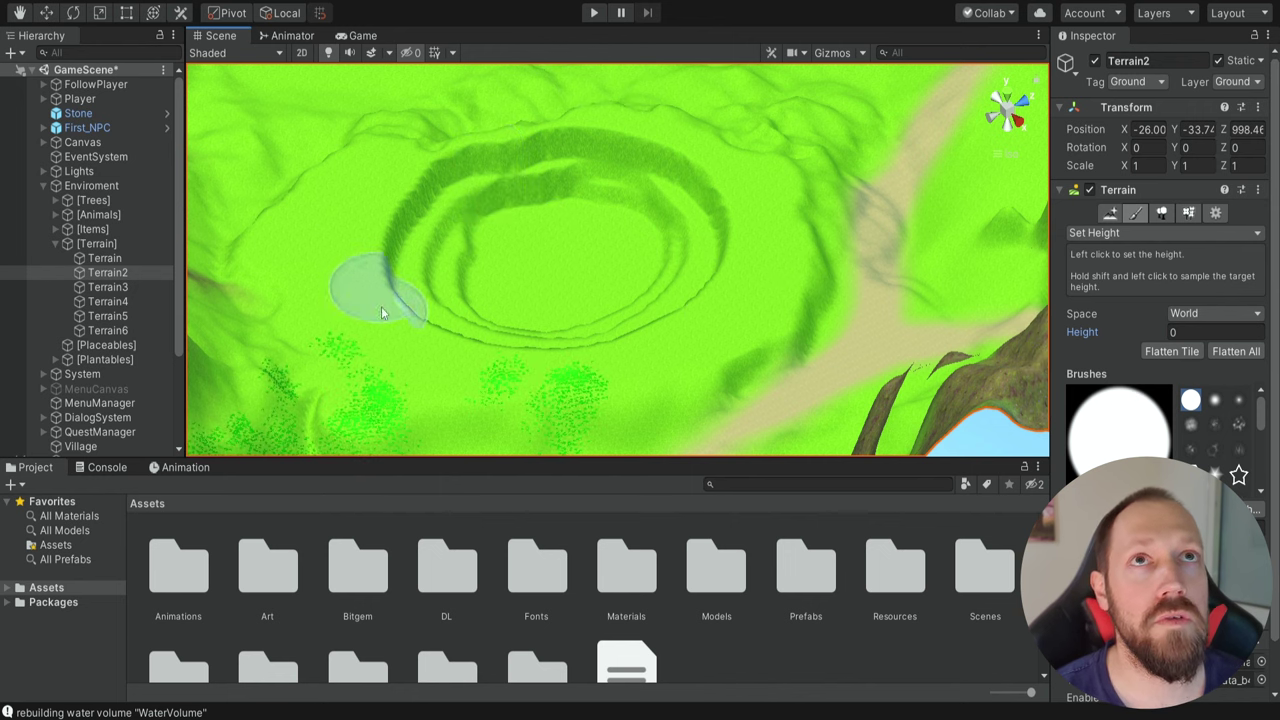
Soften the basin's stepped walls with the Smooth Height terrain tool
{"action": "left_click", "coordinate": [1140, 232]}
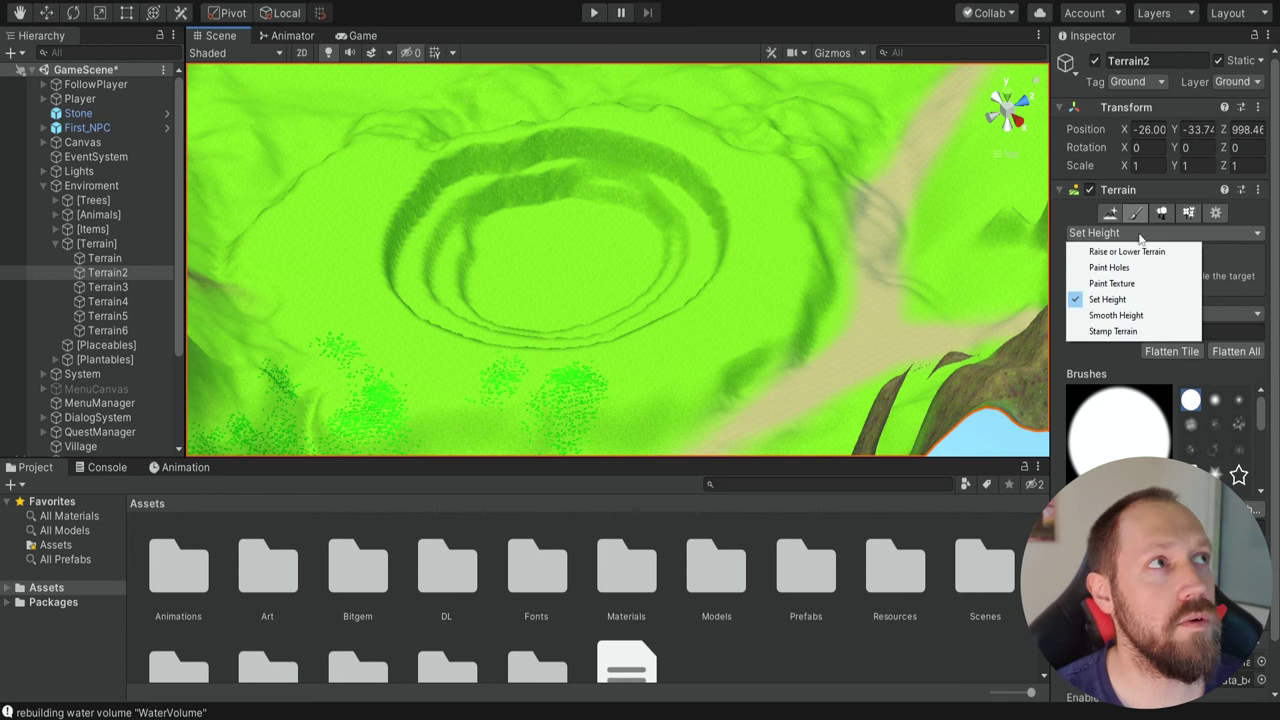
{"action": "left_click", "coordinate": [1116, 315]}
{"action": "mouse_move", "coordinate": [424, 242]}
{"action": "left_mouse_down"}
{"action": "mouse_move", "coordinate": [512, 343]}
{"action": "mouse_move", "coordinate": [674, 294]}
{"action": "mouse_move", "coordinate": [543, 355]}
{"action": "mouse_move", "coordinate": [684, 310]}
{"action": "mouse_move", "coordinate": [576, 180]}
{"action": "mouse_move", "coordinate": [460, 342]}
{"action": "left_mouse_up"}
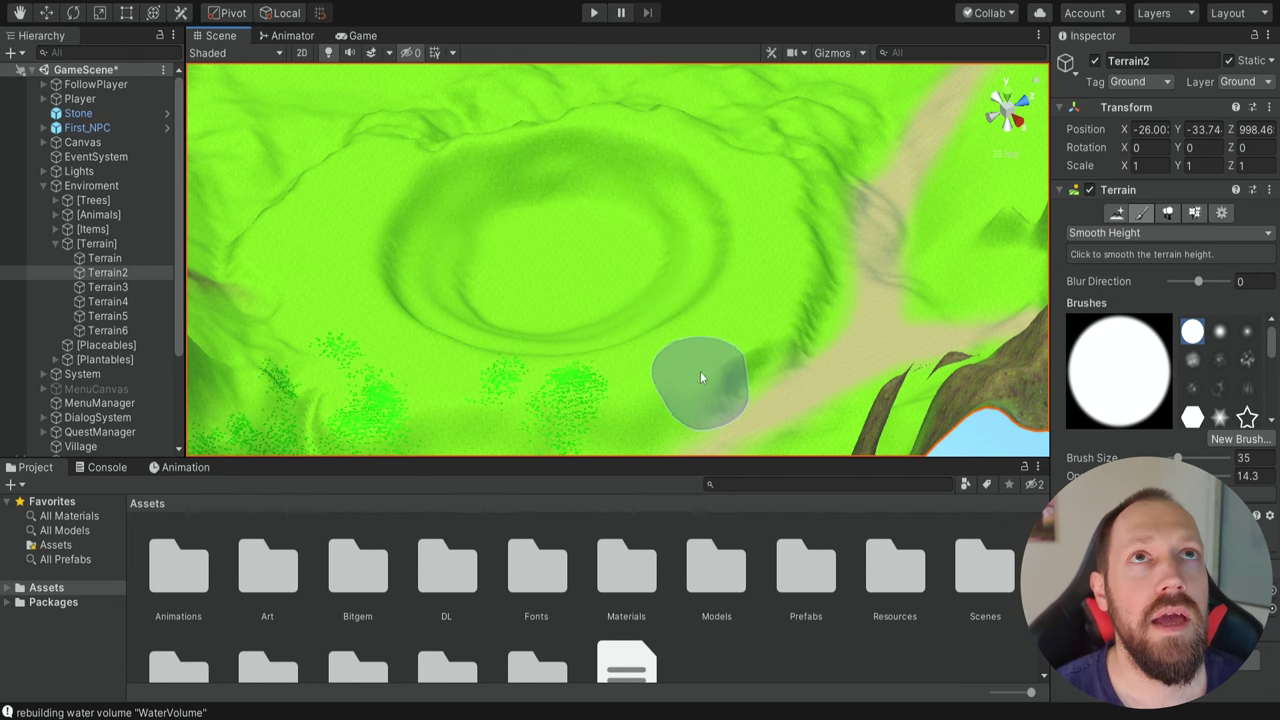
Collapse the Enviroment group and duplicate the existing pond's WaterVolume object
{"action": "mouse_move", "coordinate": [700, 371]}
{"action": "middle_mouse_down"}
{"action": "mouse_move", "coordinate": [711, 398]}
{"action": "mouse_move", "coordinate": [670, 354]}
{"action": "mouse_move", "coordinate": [651, 363]}
{"action": "mouse_move", "coordinate": [737, 246]}
{"action": "mouse_move", "coordinate": [480, 374]}
{"action": "middle_mouse_up"}
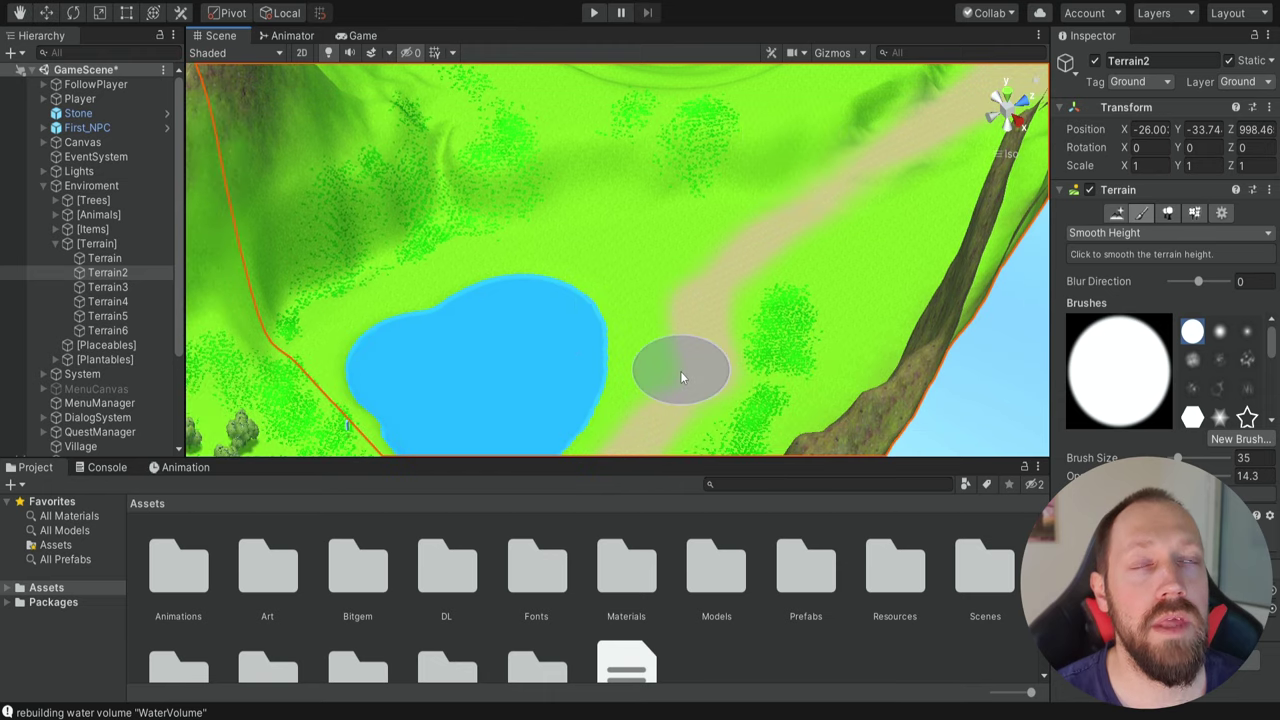
{"action": "middle_click_drag", "start_coordinate": [752, 198], "coordinate": [620, 464]}
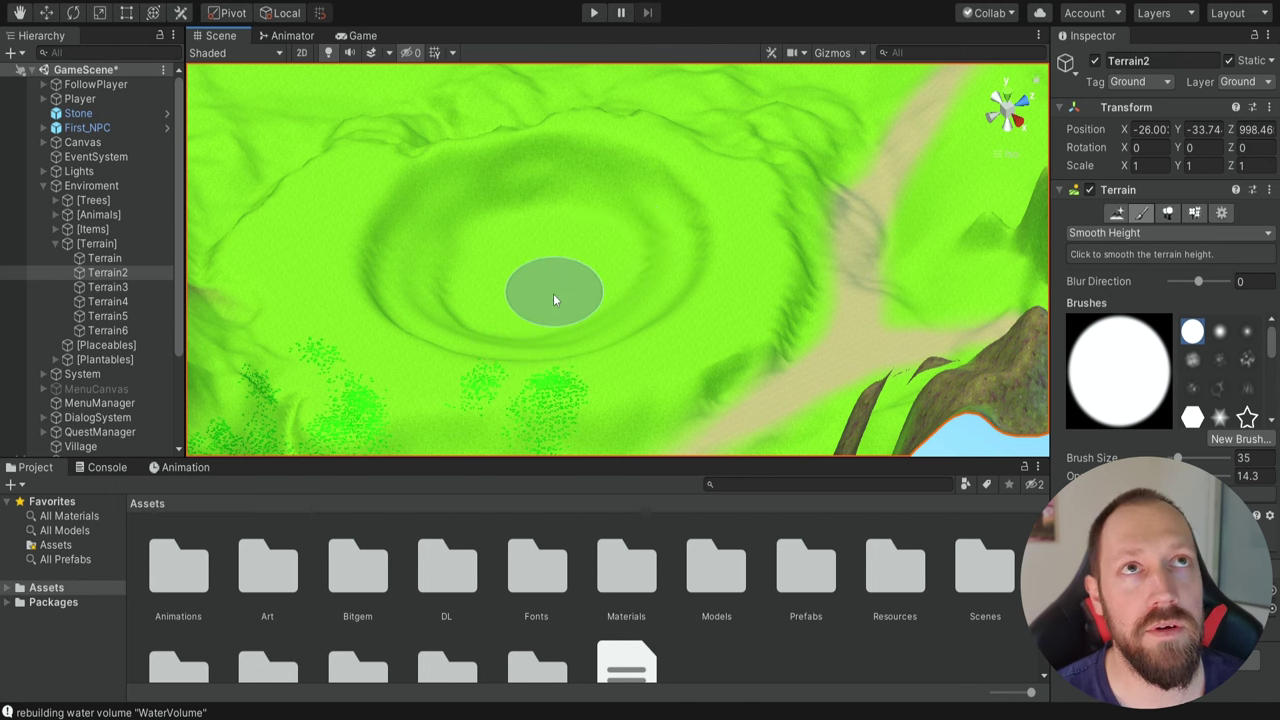
{"action": "middle_click_drag", "start_coordinate": [519, 371], "coordinate": [633, 148]}
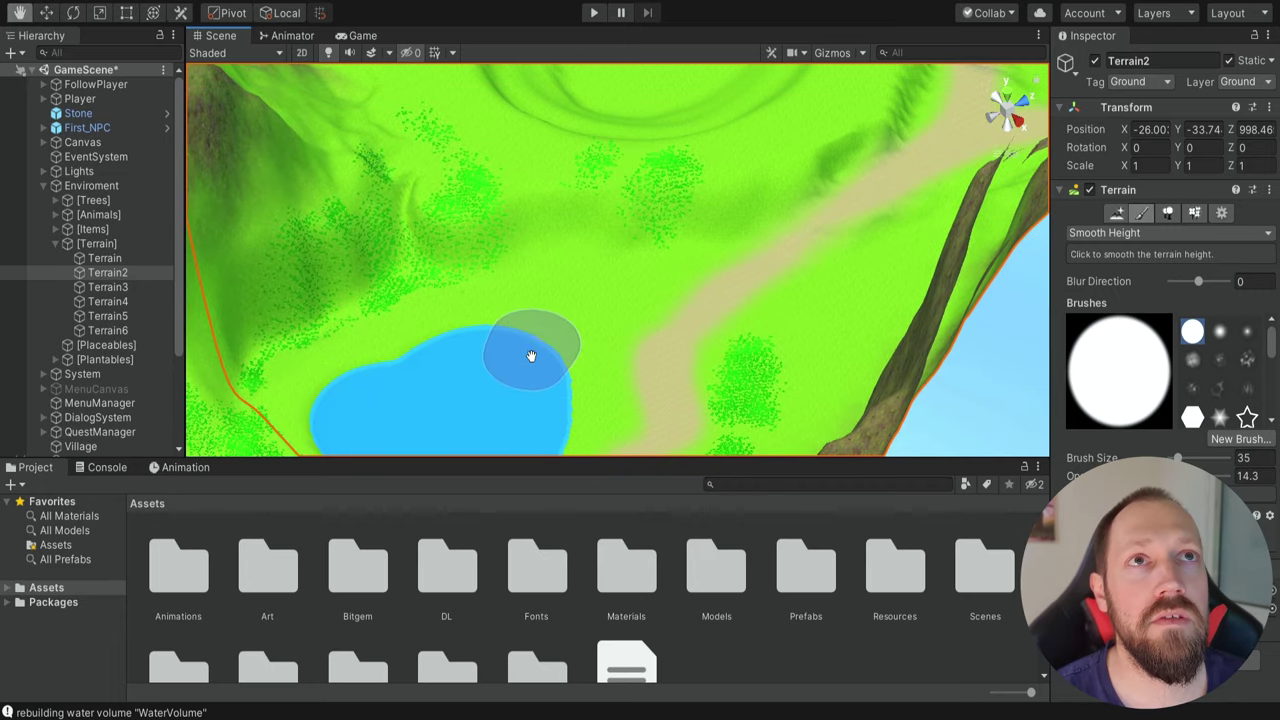
{"action": "middle_click_drag", "start_coordinate": [531, 355], "coordinate": [513, 255]}
{"action": "mouse_move", "coordinate": [590, 217]}
{"action": "middle_mouse_down"}
{"action": "mouse_move", "coordinate": [534, 294]}
{"action": "mouse_move", "coordinate": [480, 430]}
{"action": "middle_mouse_up"}
{"action": "middle_click_drag", "start_coordinate": [514, 300], "coordinate": [500, 366]}
{"action": "middle_click_drag", "start_coordinate": [600, 331], "coordinate": [671, 143]}
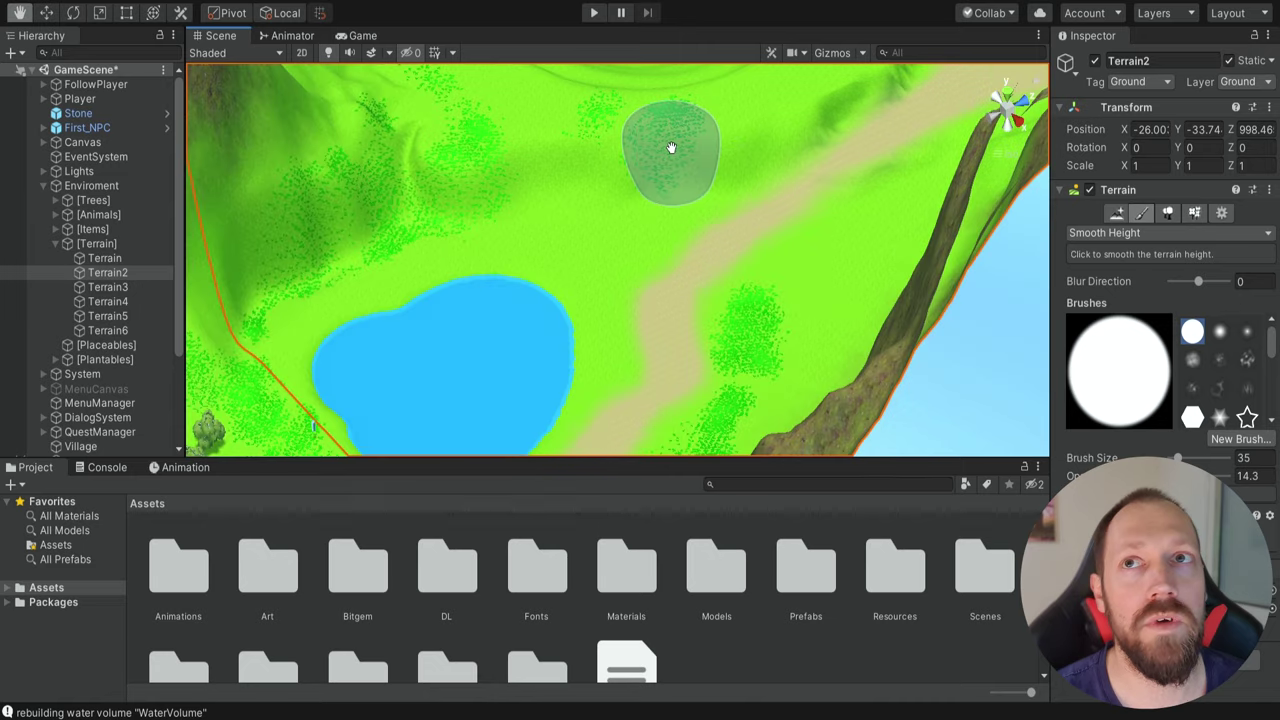
{"action": "left_click", "coordinate": [43, 185]}
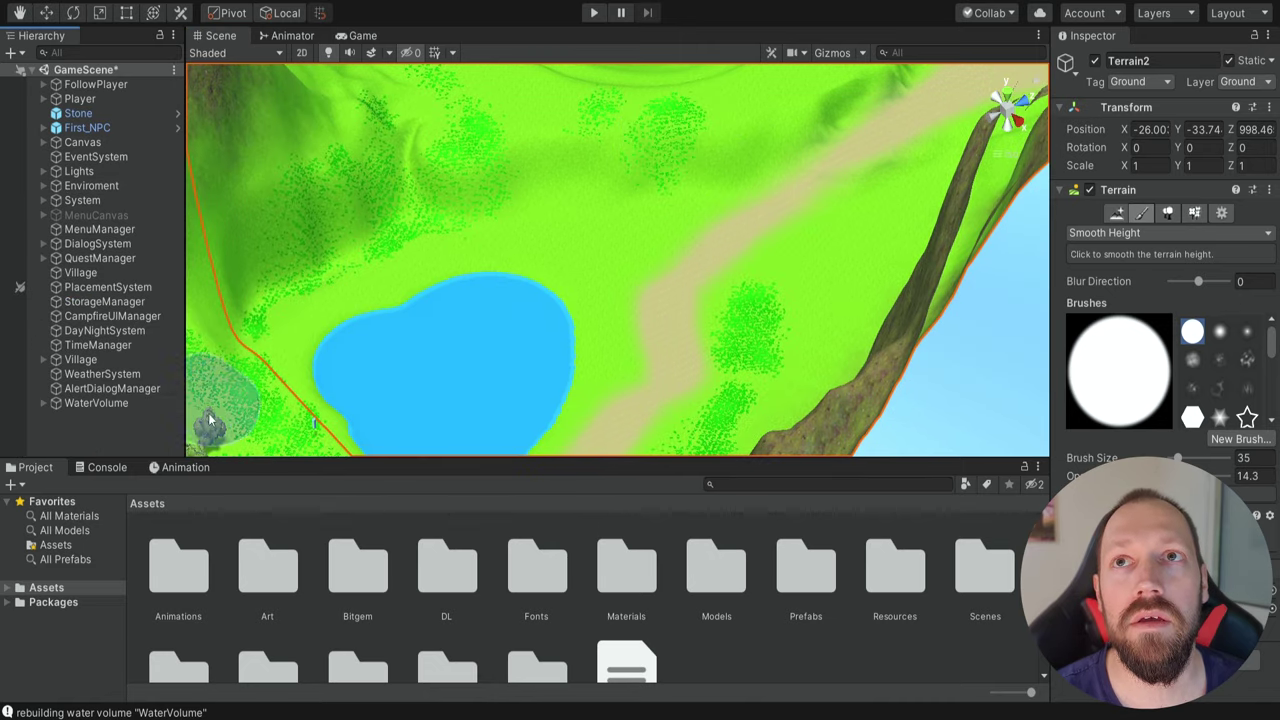
{"action": "left_click", "coordinate": [101, 403]}
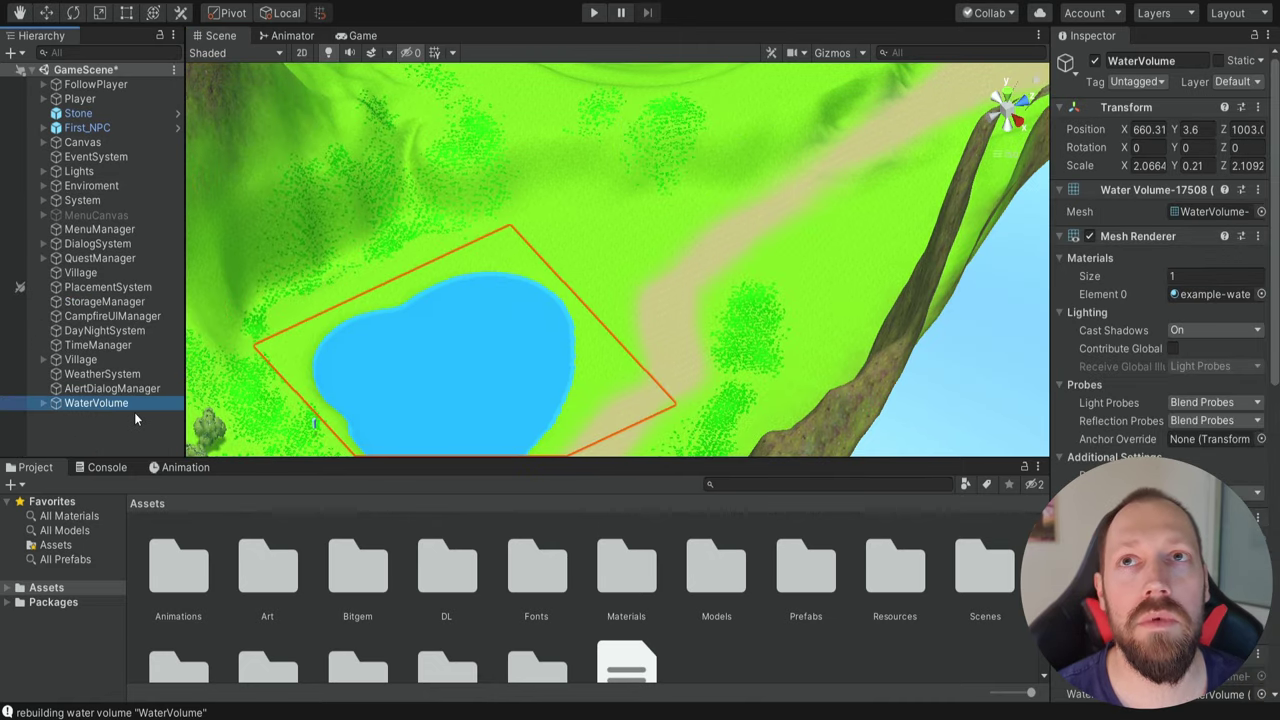
{"action": "key", "text": "ctrl+d"}
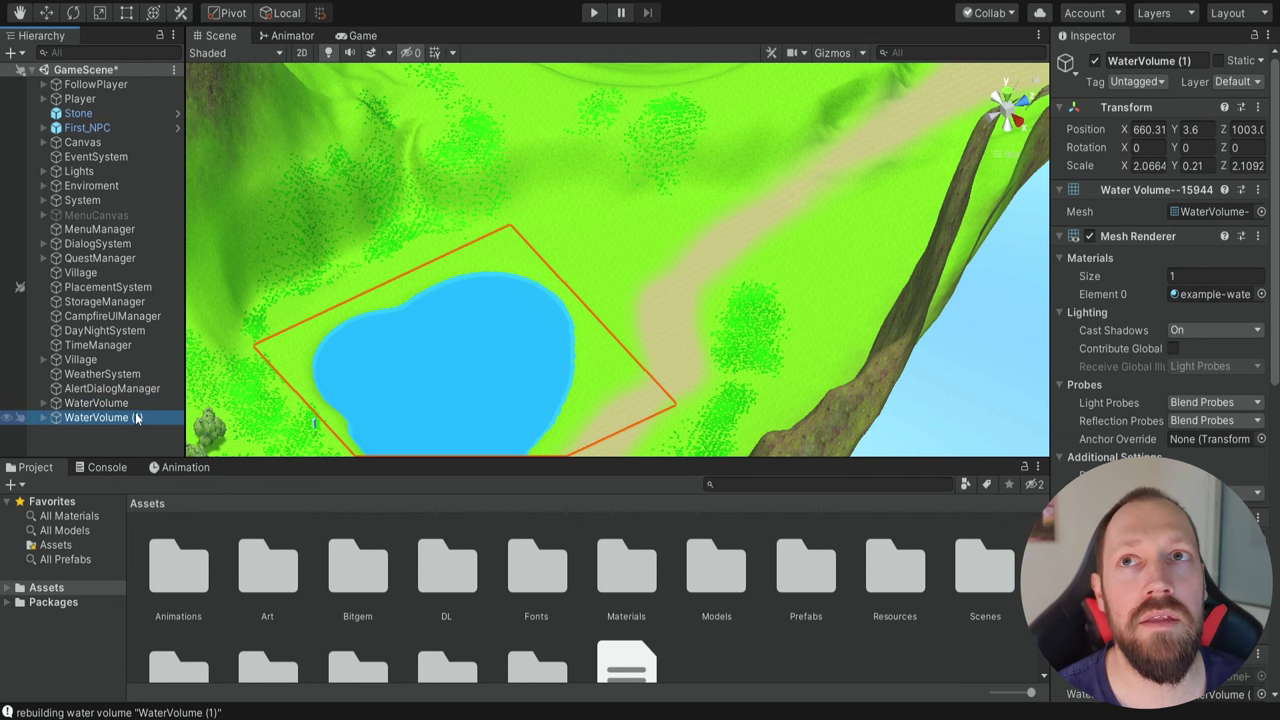
Move the duplicated water volume into the new basin and raise it, to about X 541, Y 16.5, Z 1162
{"action": "left_click", "coordinate": [47, 13]}
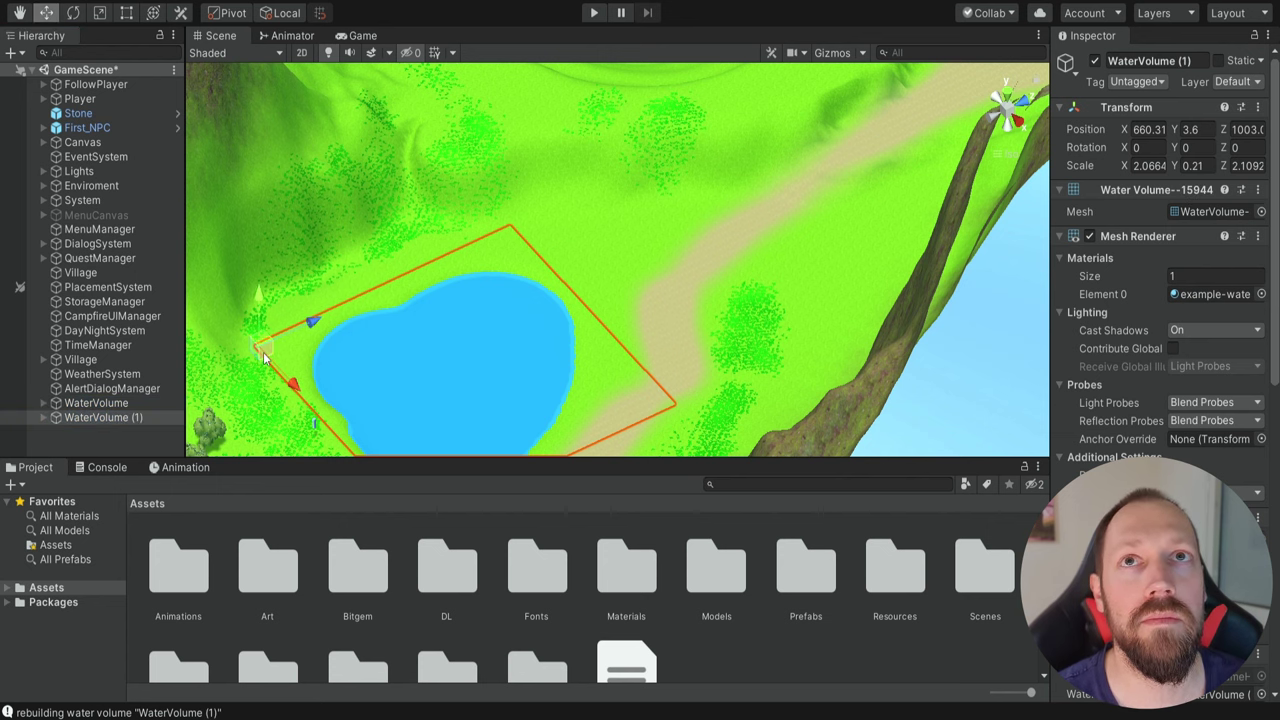
{"action": "left_click_drag", "start_coordinate": [311, 320], "coordinate": [645, 160]}
{"action": "middle_click_drag", "start_coordinate": [645, 160], "coordinate": [490, 384]}
{"action": "left_click_drag", "start_coordinate": [471, 446], "coordinate": [296, 243]}
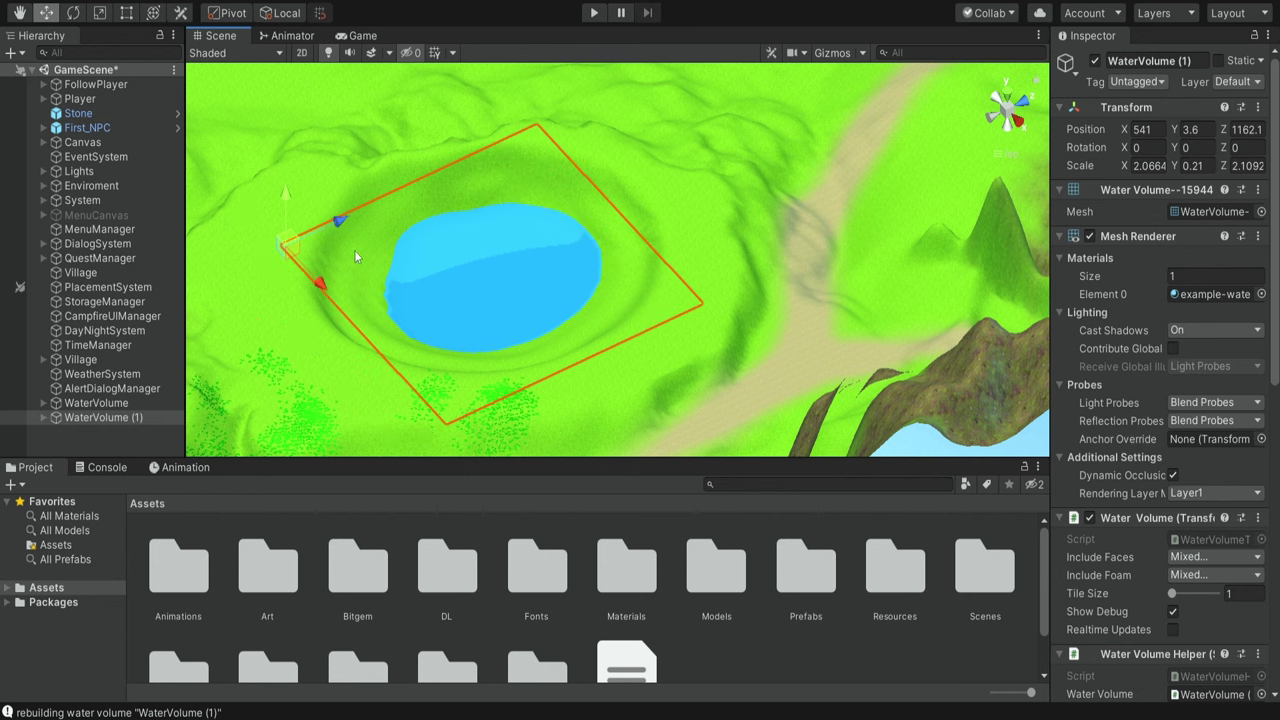
{"action": "left_click_drag", "start_coordinate": [287, 193], "coordinate": [287, 163]}
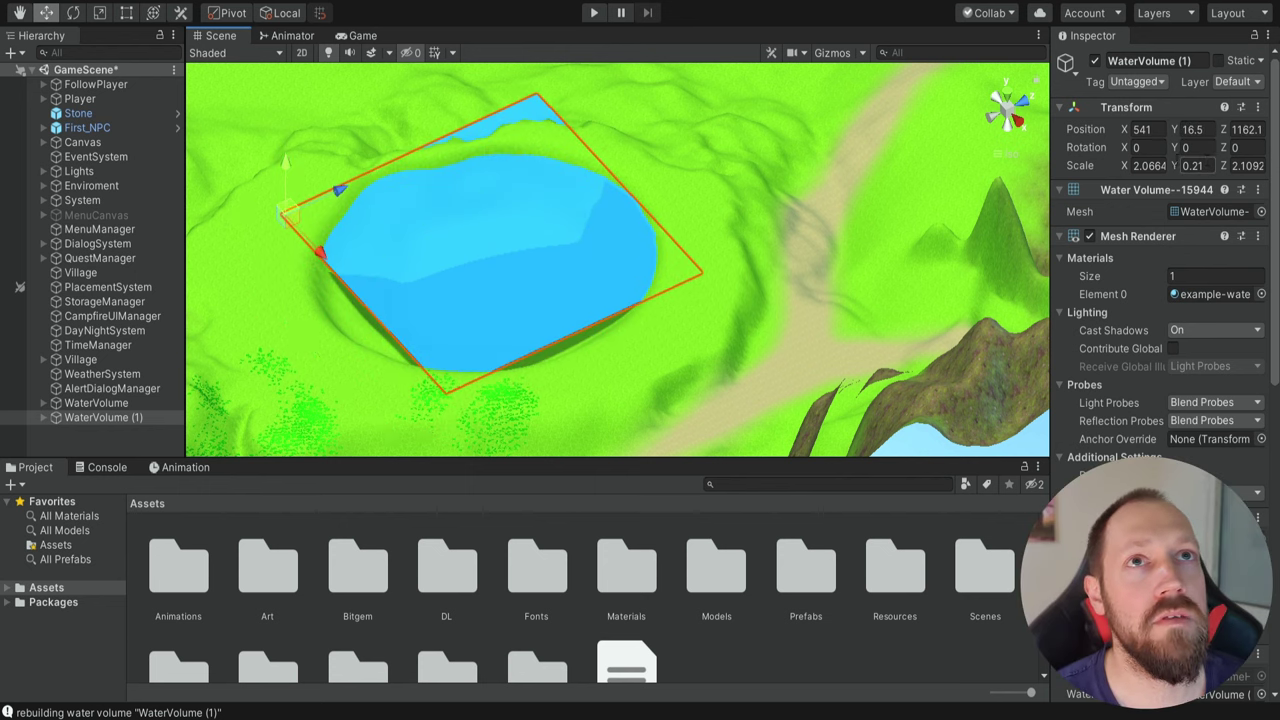
Increase the duplicated water volume's Y scale to about 24.58 and reposition it in the basin at about X 550, Y 2.4, Z 1156.5
{"action": "middle_click_drag", "start_coordinate": [410, 450], "coordinate": [460, 403]}
{"action": "left_click_drag", "start_coordinate": [460, 403], "coordinate": [526, 417], "text": "alt"}
{"action": "middle_click_drag", "start_coordinate": [526, 417], "coordinate": [643, 328]}
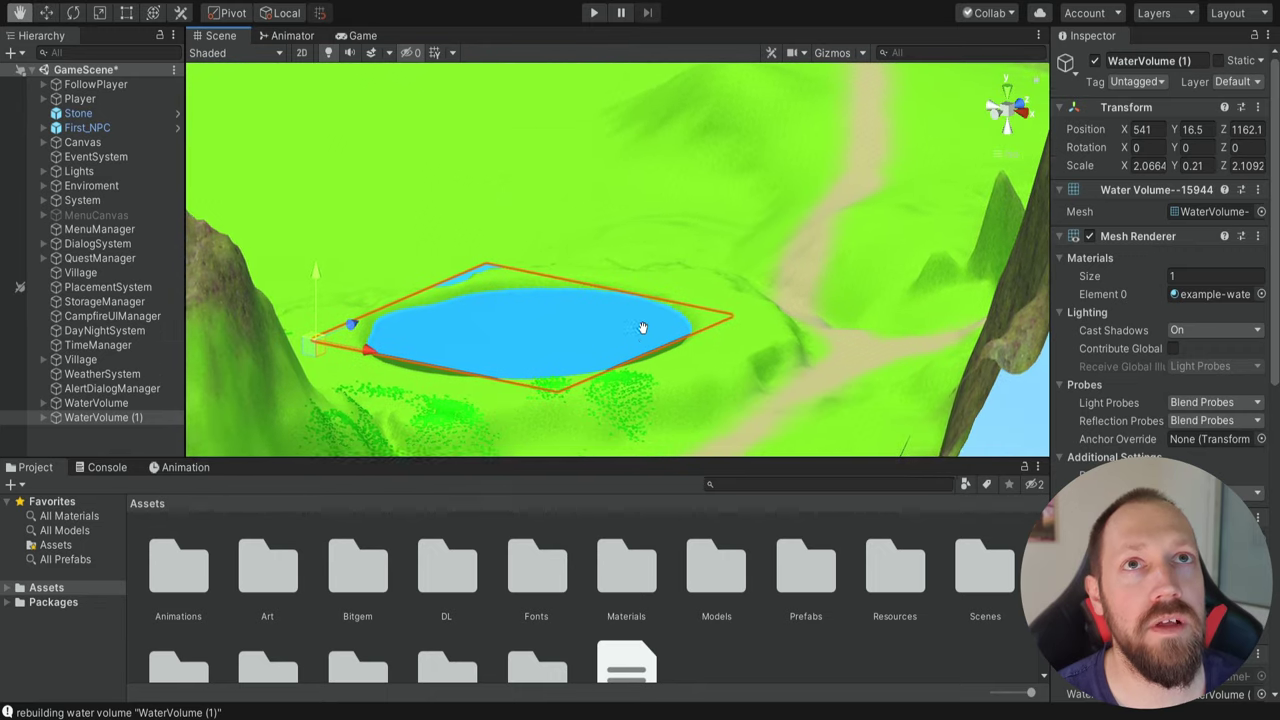
{"action": "left_click_drag", "start_coordinate": [642, 328], "coordinate": [699, 252], "text": "alt"}
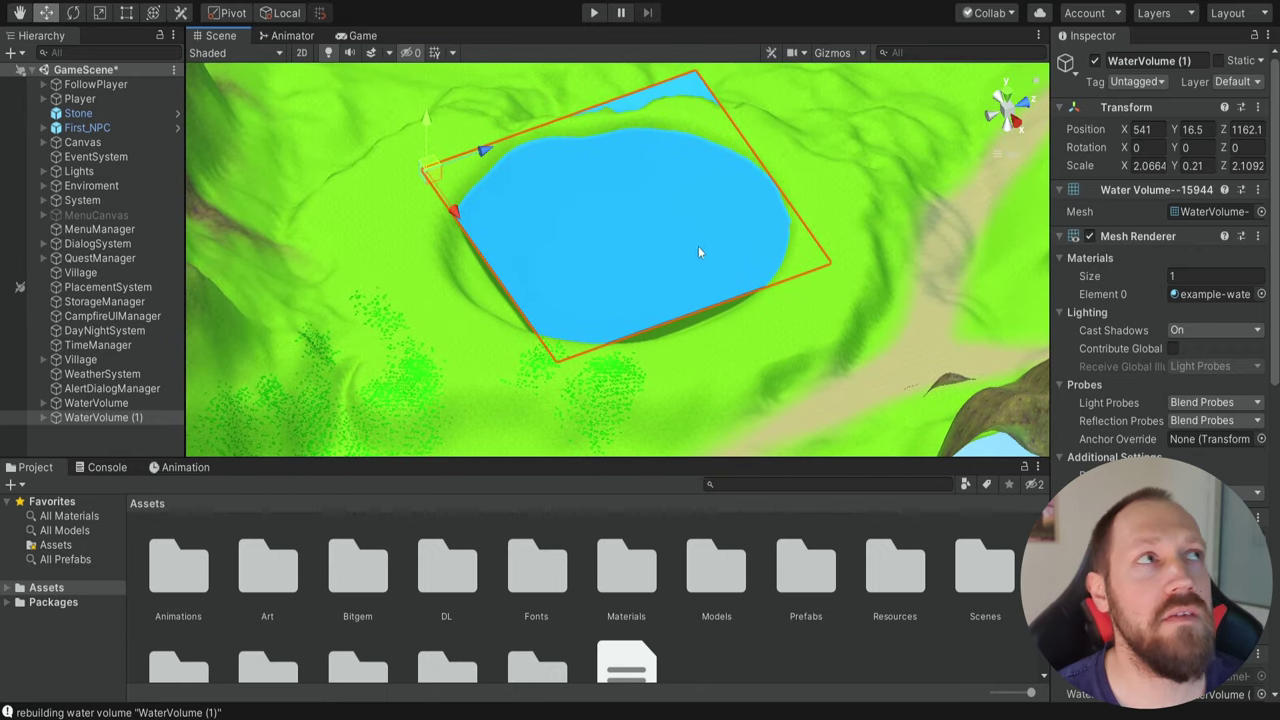
{"action": "left_click", "coordinate": [1190, 166]}
{"action": "type", "text": "0.3"}
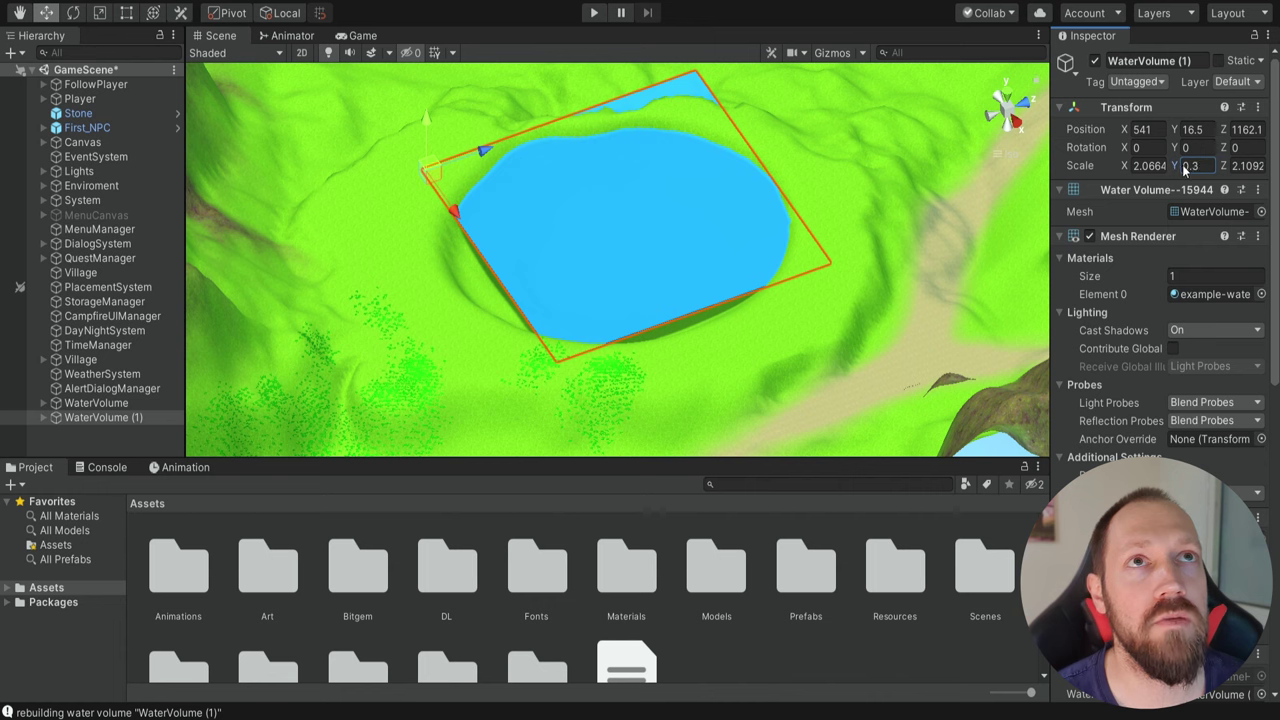
{"action": "left_click_drag", "start_coordinate": [1183, 164], "coordinate": [573, 138]}
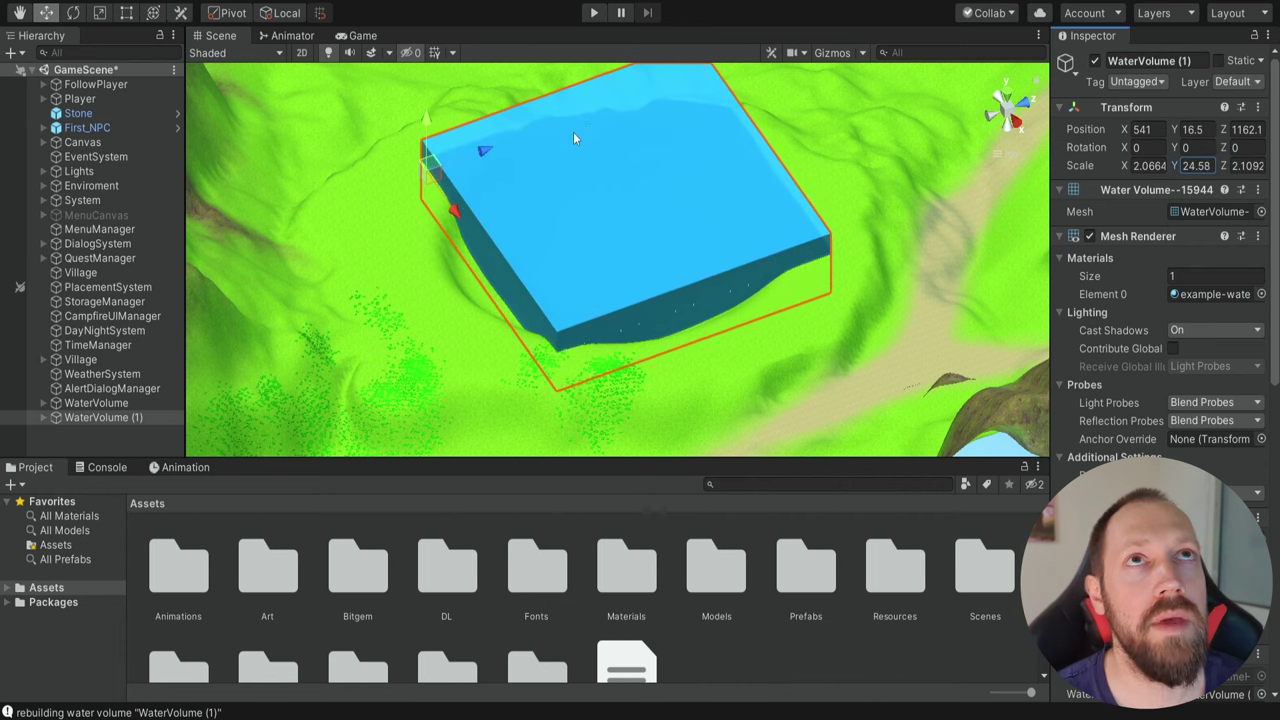
{"action": "left_click_drag", "start_coordinate": [425, 135], "coordinate": [475, 151]}
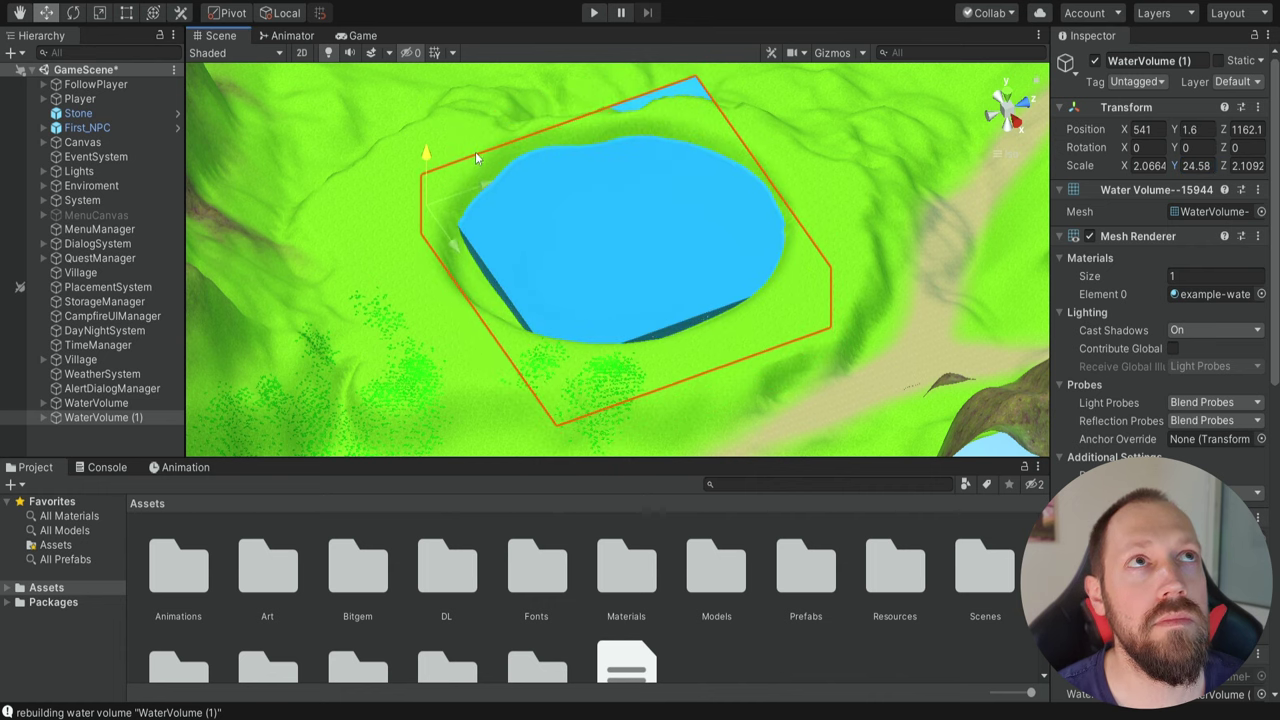
{"action": "left_click_drag", "start_coordinate": [483, 197], "coordinate": [440, 277]}
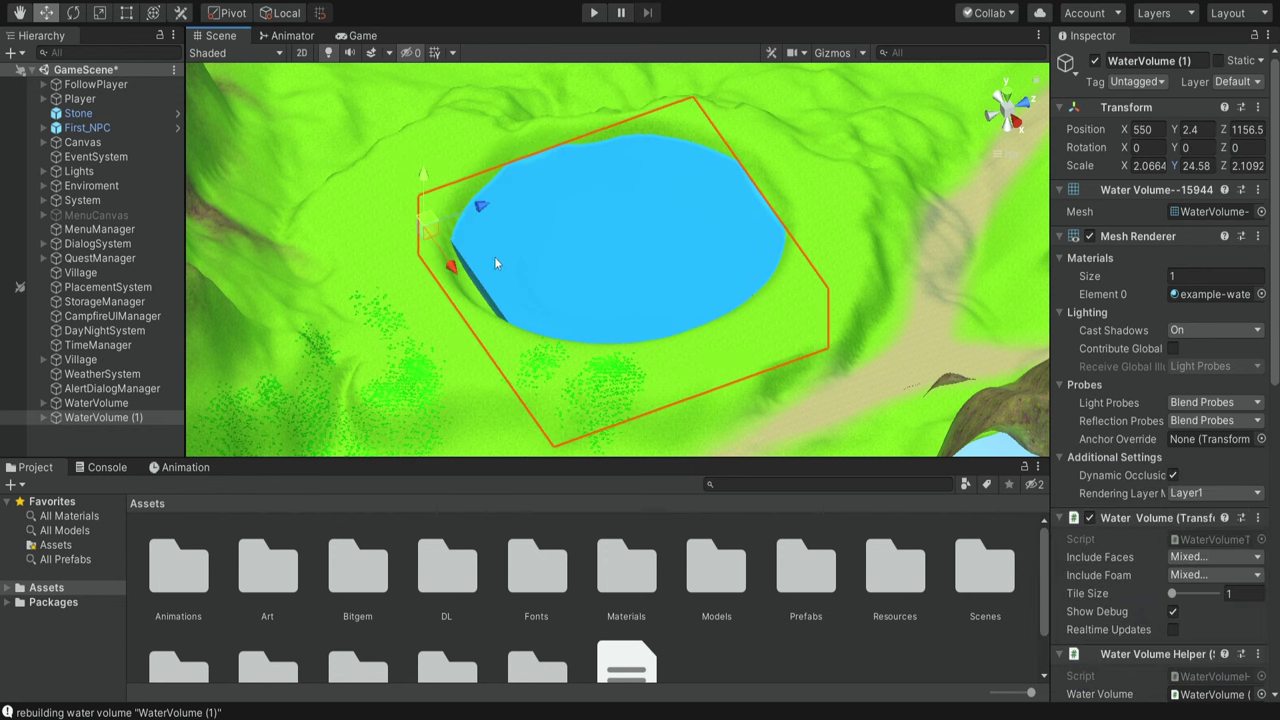
Stretch the duplicated water volume with the Rect tool to about 2.09 X scale and 2.59 Z scale so it spans the basin
{"action": "key", "text": "t"}
{"action": "left_click_drag", "start_coordinate": [766, 225], "coordinate": [857, 309]}
{"action": "left_click_drag", "start_coordinate": [484, 321], "coordinate": [455, 333]}
{"action": "left_click_drag", "start_coordinate": [560, 176], "coordinate": [558, 171]}
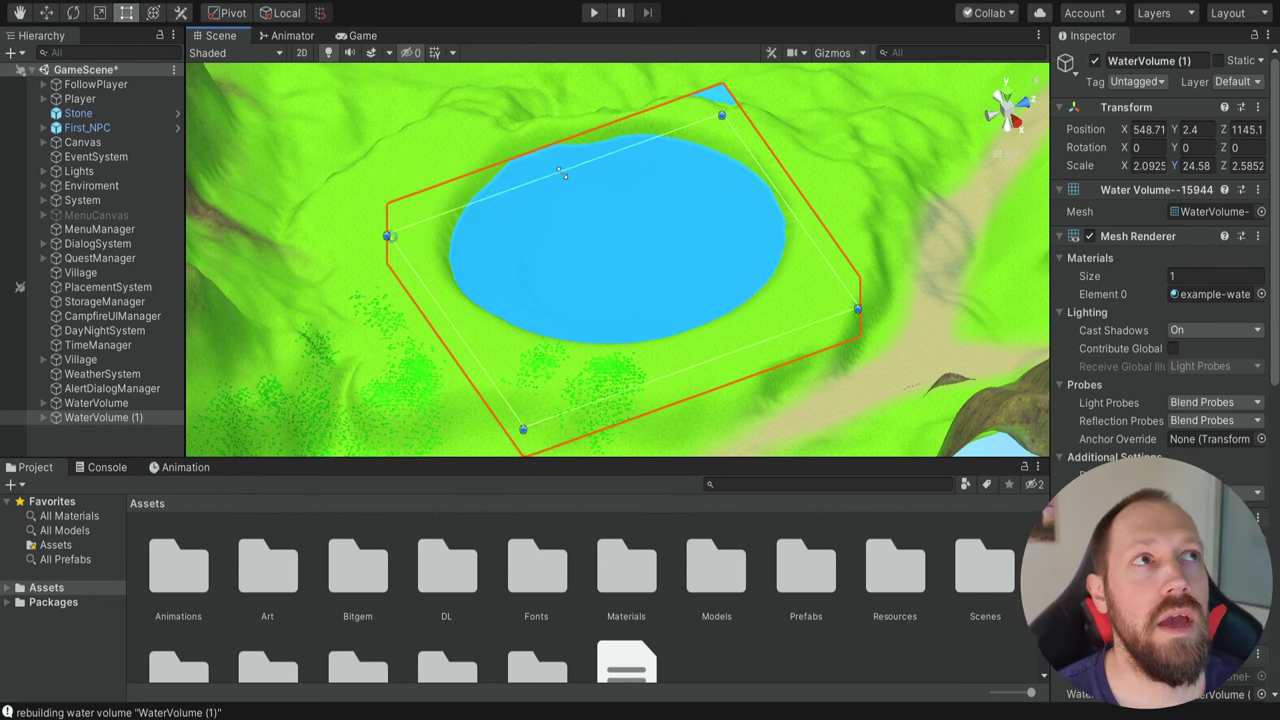
{"action": "right_click_drag", "start_coordinate": [660, 318], "coordinate": [651, 234]}
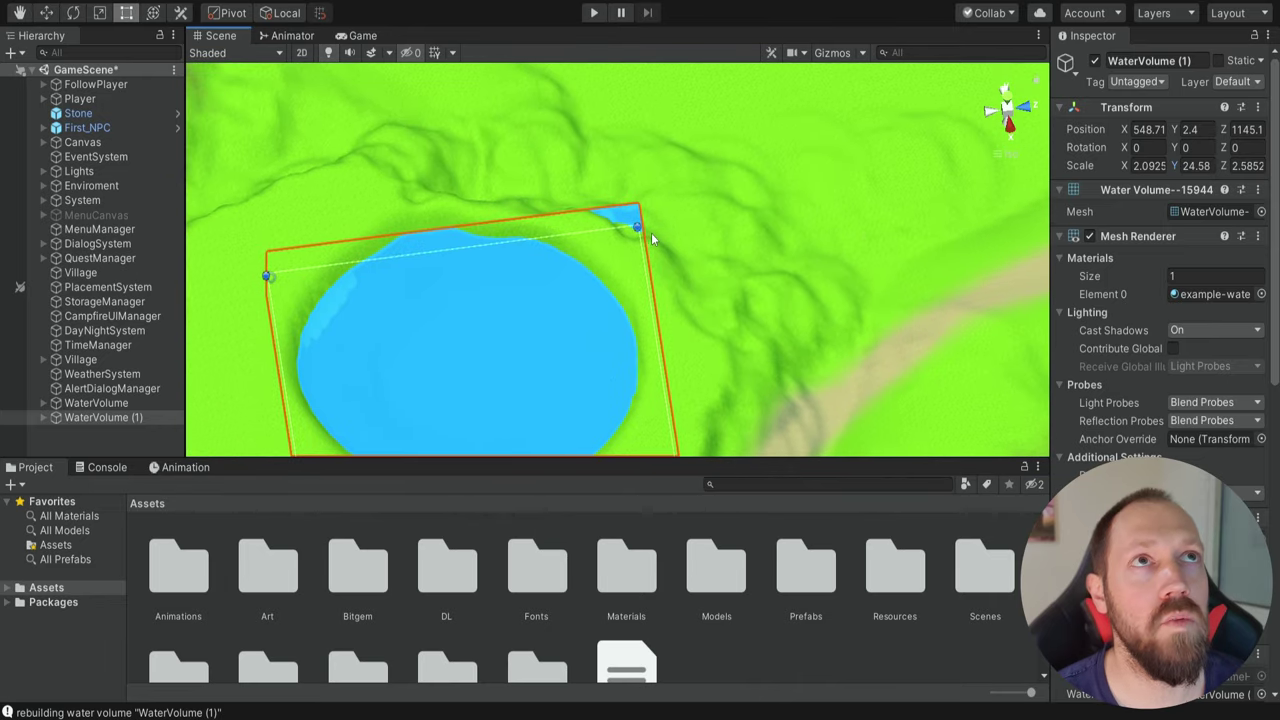
Select Terrain2 beside the lake's protruding water corner and prepare the Set Height brush with a world height of 20
{"action": "scroll", "coordinate": [650, 232], "scroll_direction": "up", "scroll_amount": 5}
{"action": "left_click_drag", "start_coordinate": [626, 230], "coordinate": [566, 204], "text": "alt"}
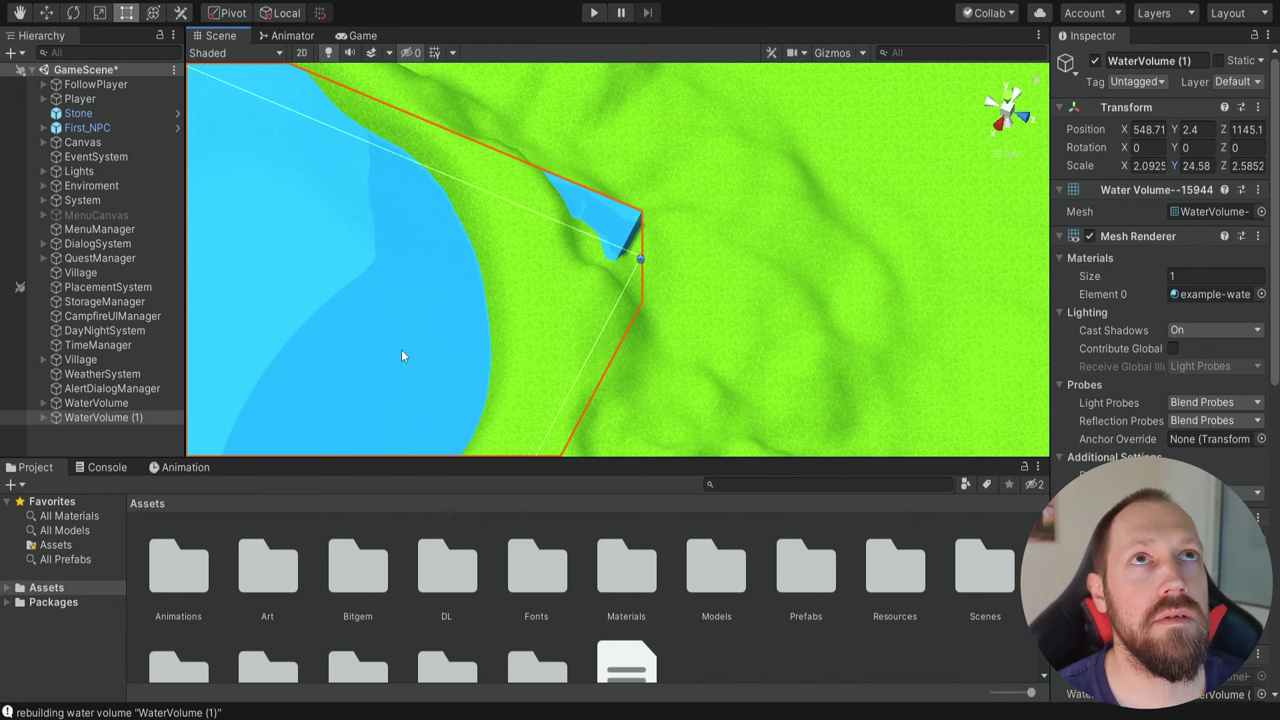
{"action": "right_click_drag", "start_coordinate": [401, 349], "coordinate": [614, 346]}
{"action": "middle_click_drag", "start_coordinate": [457, 377], "coordinate": [700, 237]}
{"action": "right_click_drag", "start_coordinate": [700, 237], "coordinate": [546, 345]}
{"action": "scroll", "coordinate": [544, 342], "scroll_direction": "down", "scroll_amount": 3}
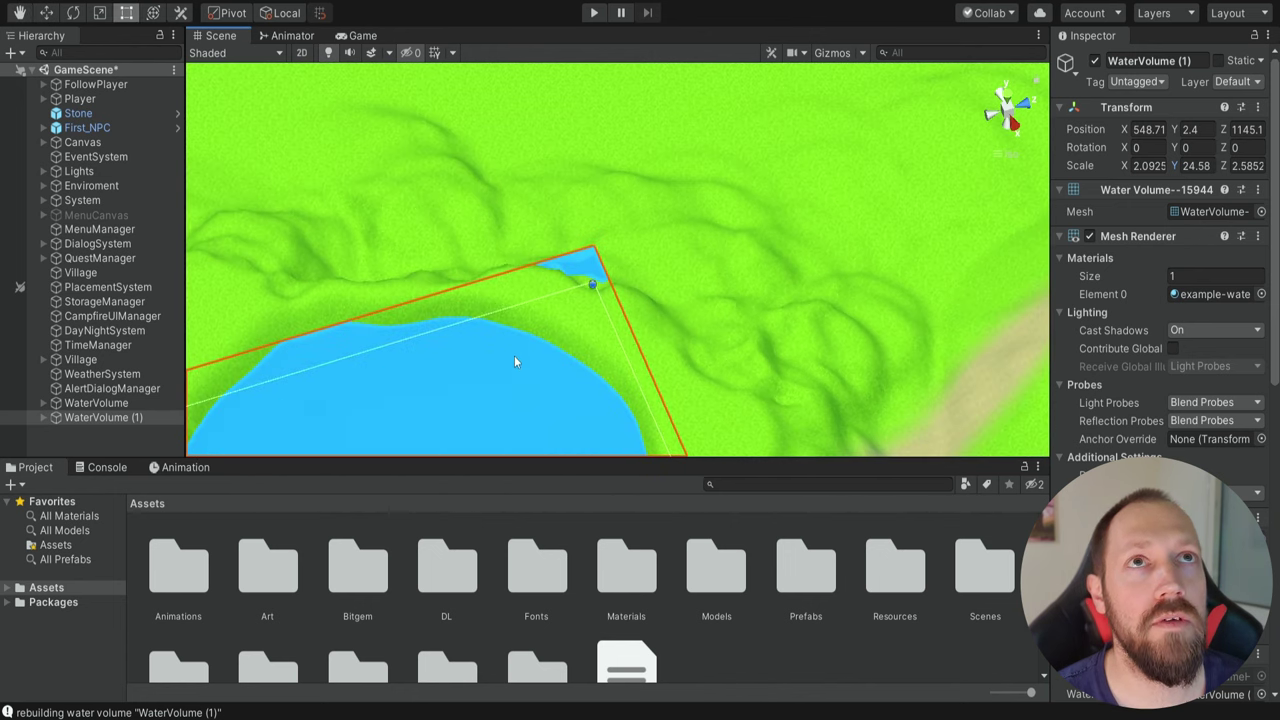
{"action": "left_click_drag", "start_coordinate": [514, 361], "coordinate": [697, 238], "text": "alt"}
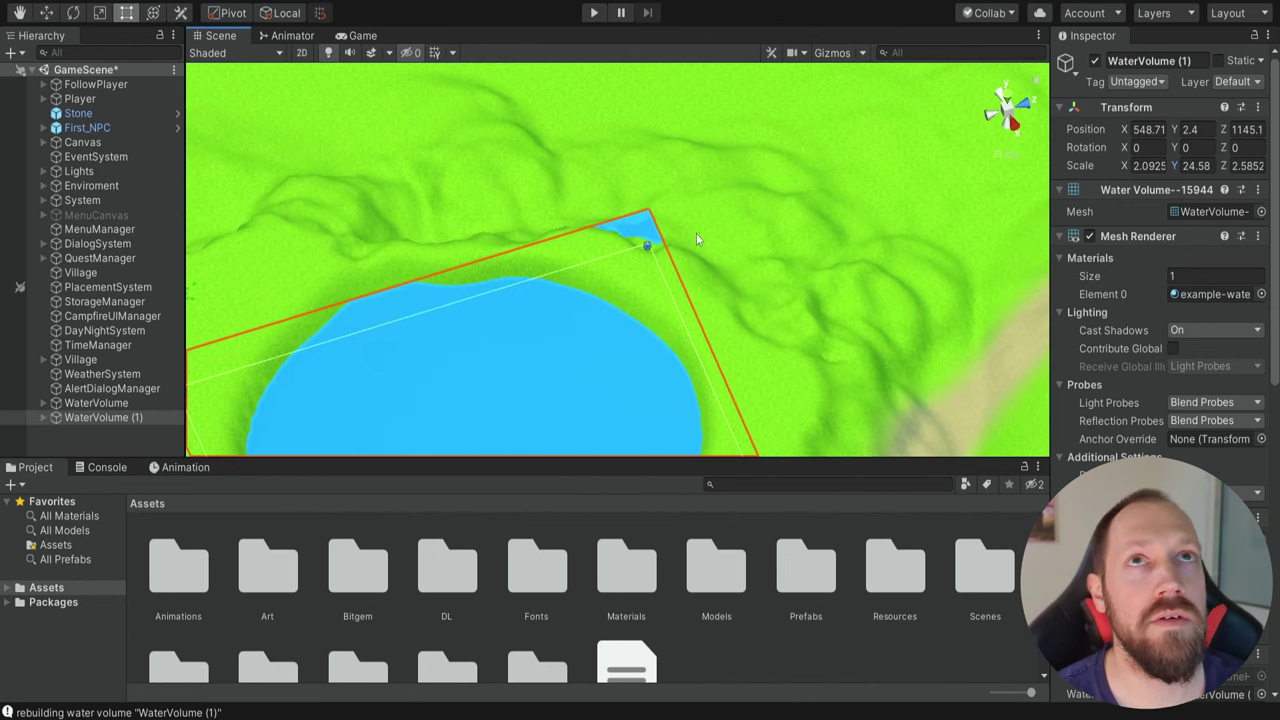
{"action": "left_click", "coordinate": [799, 301]}
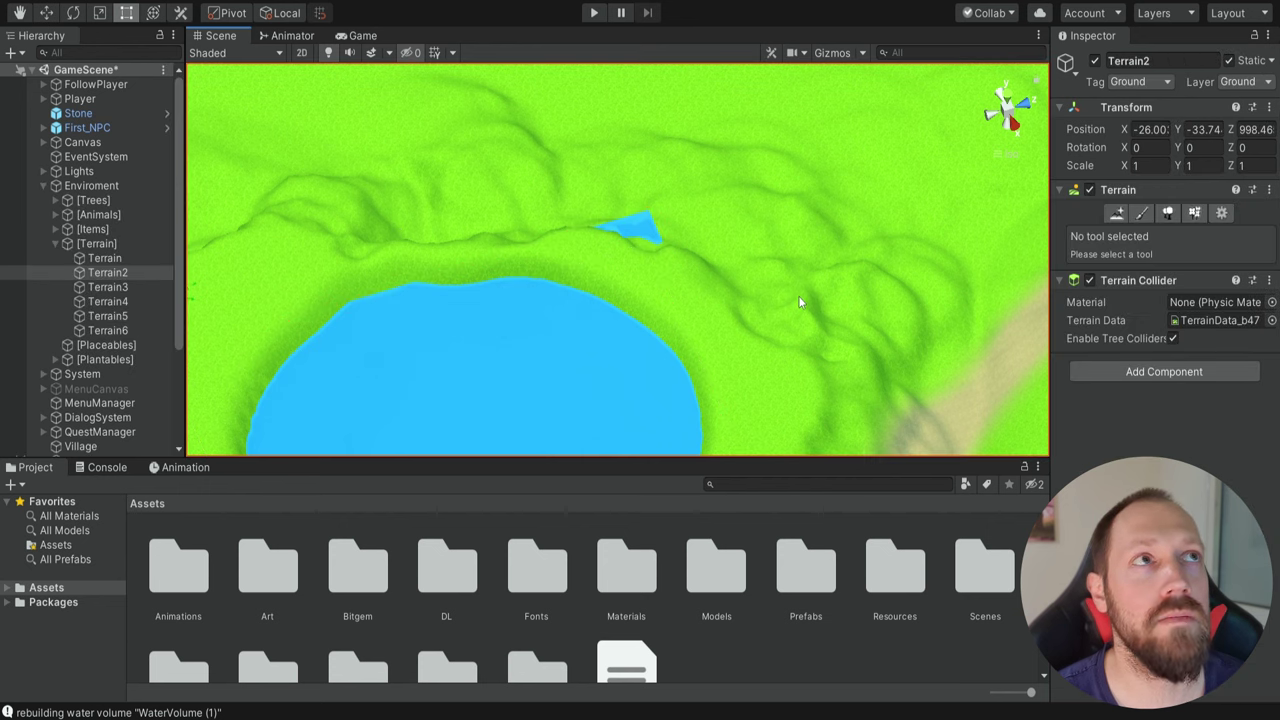
{"action": "left_click", "coordinate": [1142, 213]}
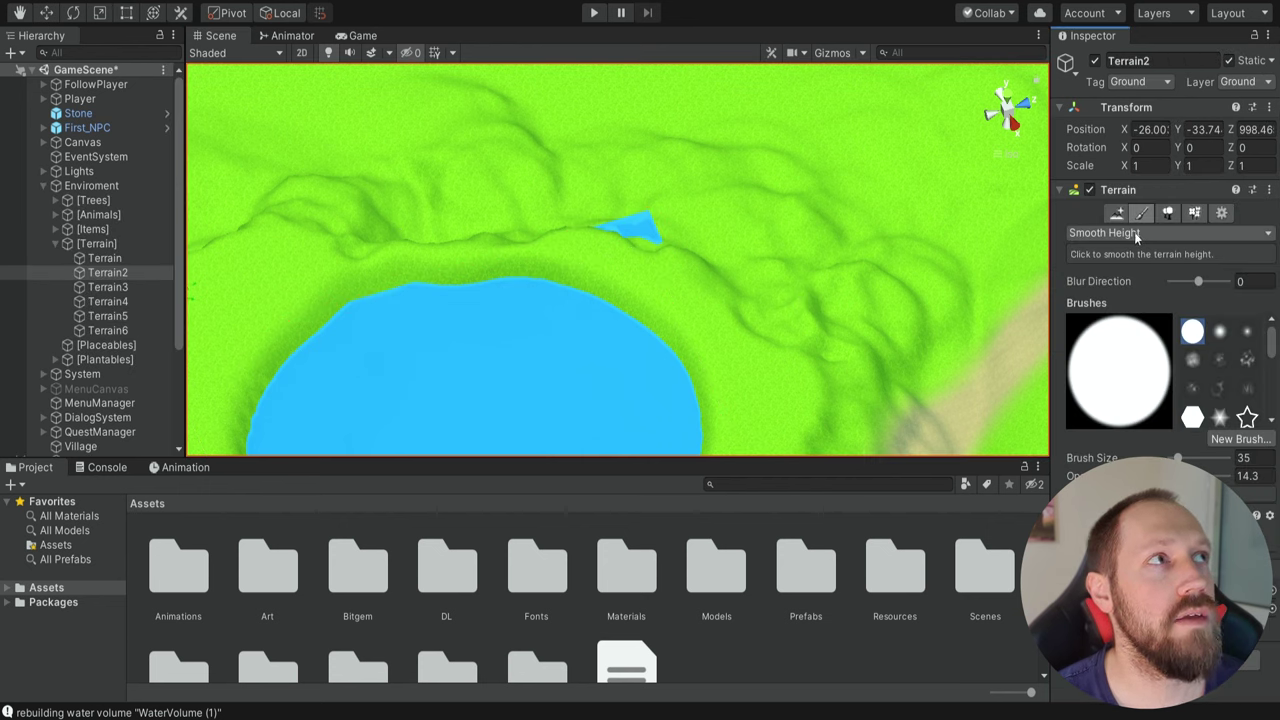
{"action": "left_click", "coordinate": [1128, 233]}
{"action": "left_click", "coordinate": [1108, 294]}
{"action": "left_click", "coordinate": [1117, 332]}
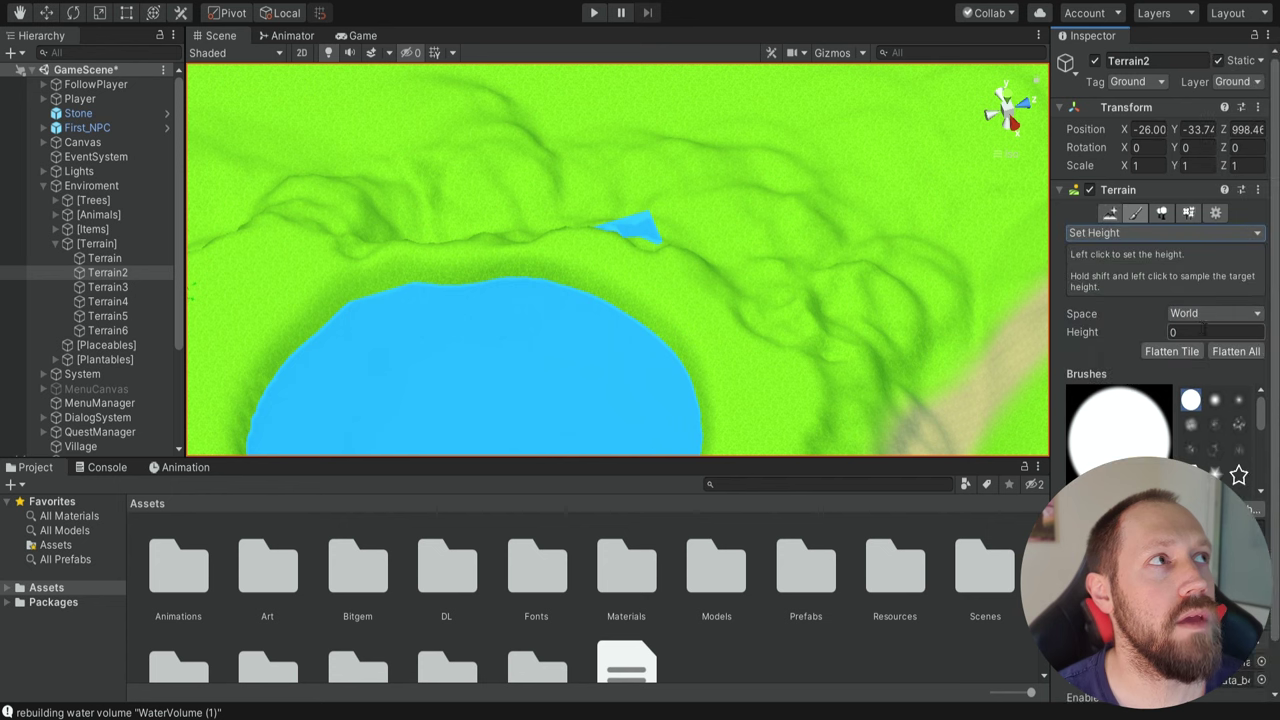
{"action": "type", "text": "20"}
Paint the ground all around the lake to height 20, covering the water volume's protruding corner
{"action": "mouse_move", "coordinate": [676, 246]}
{"action": "left_mouse_down"}
{"action": "mouse_move", "coordinate": [576, 202]}
{"action": "mouse_move", "coordinate": [314, 218]}
{"action": "mouse_move", "coordinate": [780, 283]}
{"action": "mouse_move", "coordinate": [801, 361]}
{"action": "left_mouse_up"}
{"action": "middle_click_drag", "start_coordinate": [801, 390], "coordinate": [806, 200]}
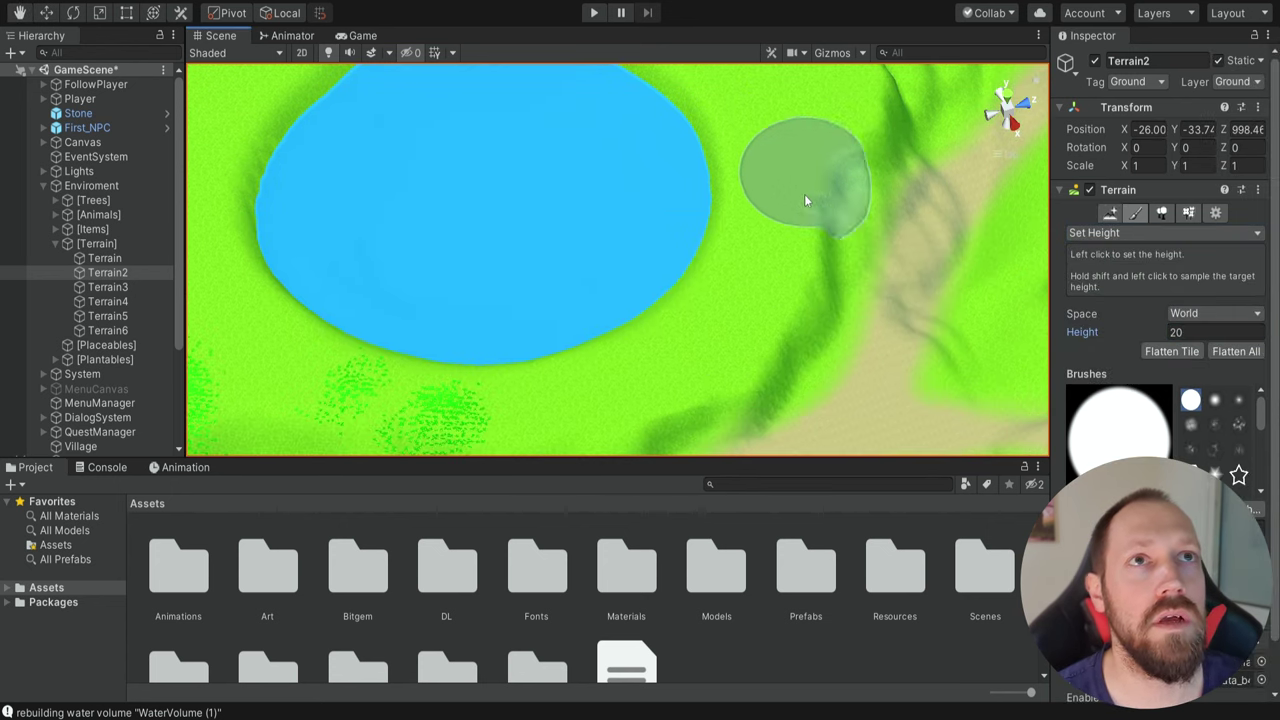
{"action": "mouse_move", "coordinate": [806, 200]}
{"action": "left_mouse_down"}
{"action": "mouse_move", "coordinate": [813, 285]}
{"action": "mouse_move", "coordinate": [708, 406]}
{"action": "left_mouse_up"}
{"action": "middle_click_drag", "start_coordinate": [708, 406], "coordinate": [740, 325]}
{"action": "left_click_drag", "start_coordinate": [740, 325], "coordinate": [680, 383]}
{"action": "middle_click_drag", "start_coordinate": [680, 383], "coordinate": [620, 640]}
Switch the terrain brush to Smooth Height and smooth the steep edges around the lake
{"action": "left_click", "coordinate": [1128, 233]}
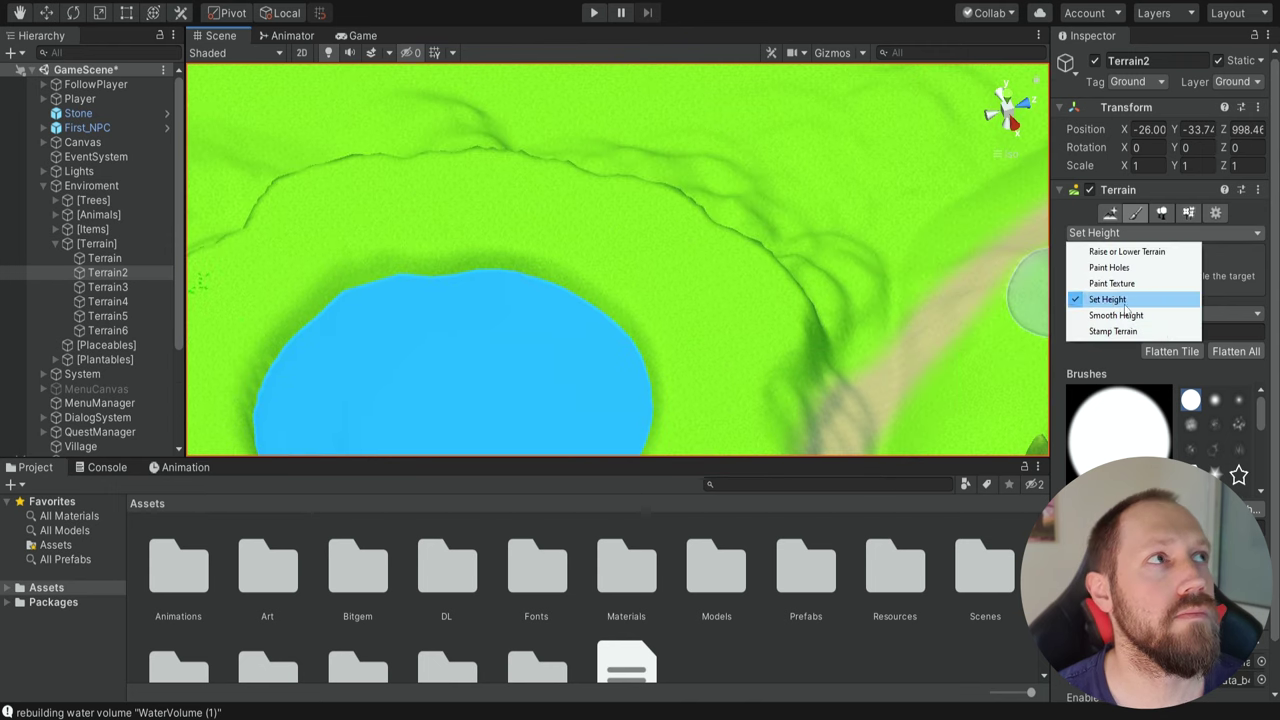
{"action": "left_click", "coordinate": [1115, 314]}
{"action": "middle_click_drag", "start_coordinate": [640, 440], "coordinate": [630, 229]}
{"action": "middle_click_drag", "start_coordinate": [556, 300], "coordinate": [637, 391]}
{"action": "scroll", "coordinate": [741, 377], "scroll_direction": "down", "scroll_amount": 6}
{"action": "scroll", "coordinate": [694, 238], "scroll_direction": "up", "scroll_amount": 5}
{"action": "scroll", "coordinate": [637, 274], "scroll_direction": "up", "scroll_amount": 4}
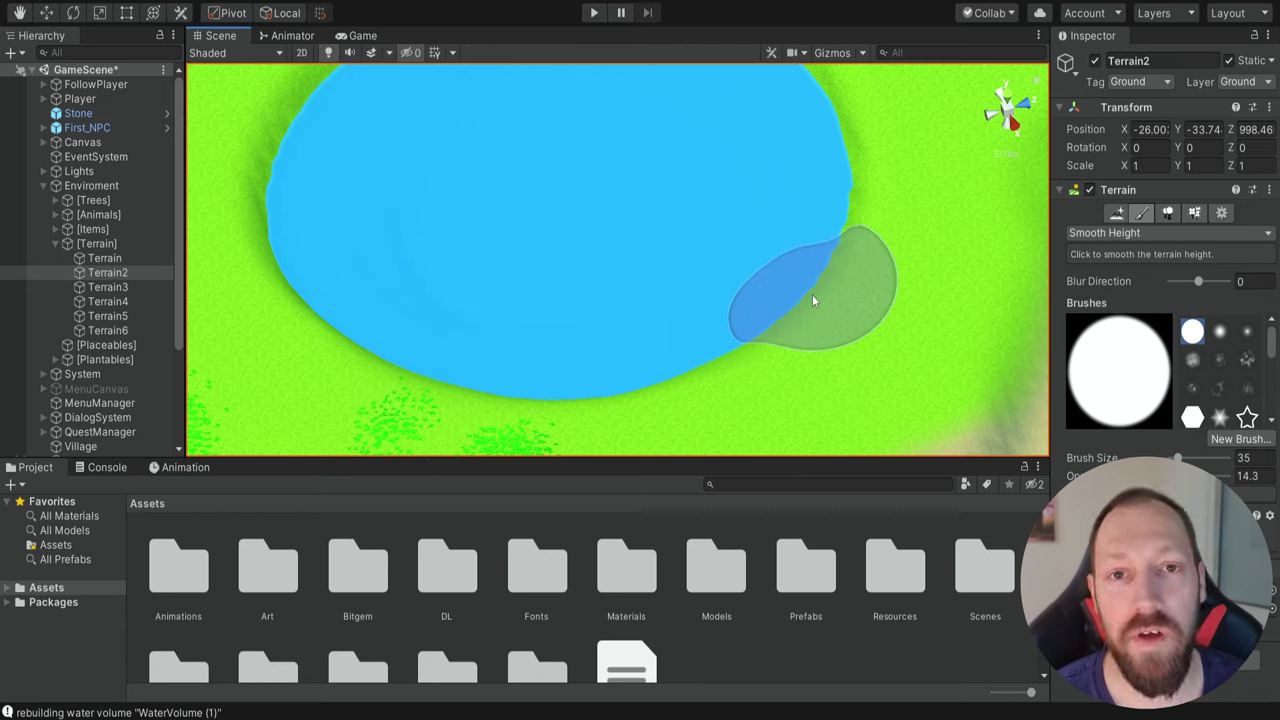
{"action": "mouse_move", "coordinate": [812, 300]}
{"action": "left_mouse_down"}
{"action": "mouse_move", "coordinate": [651, 363]}
{"action": "mouse_move", "coordinate": [523, 337]}
{"action": "mouse_move", "coordinate": [826, 360]}
{"action": "mouse_move", "coordinate": [727, 343]}
{"action": "left_mouse_up"}
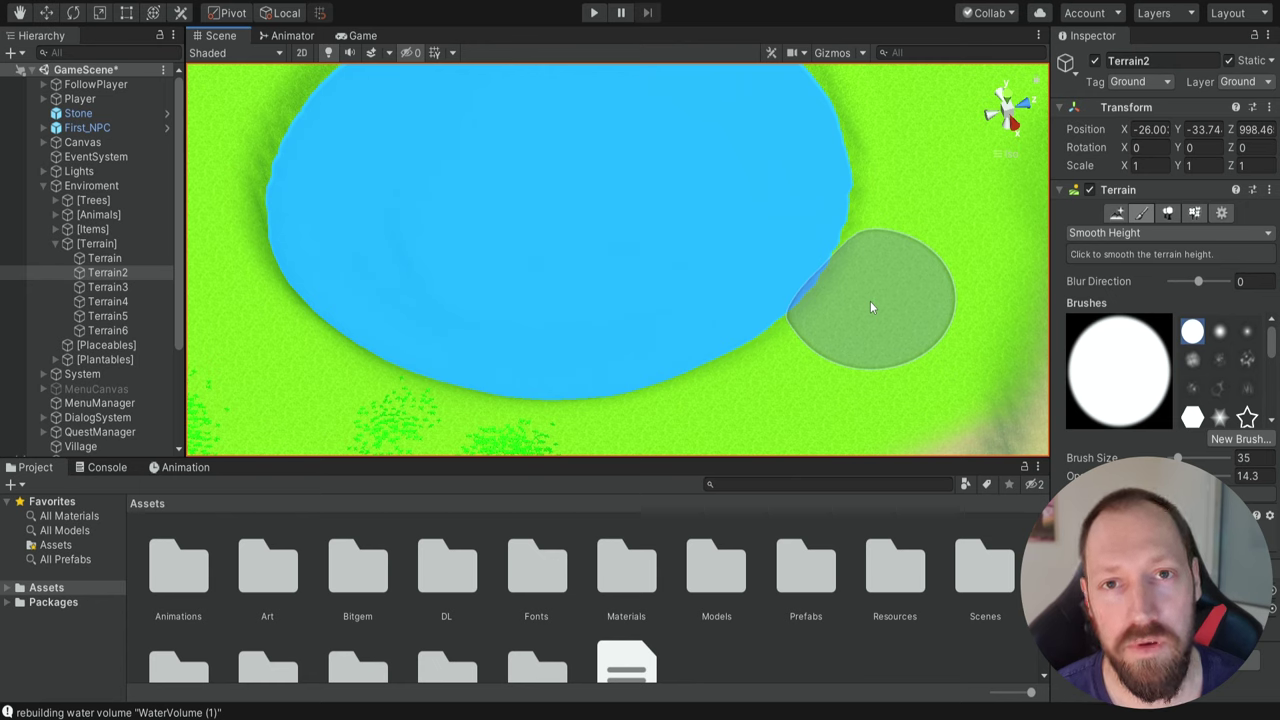
Rename the WaterVolume (1) object as DeepLake
{"action": "scroll", "coordinate": [70, 348], "scroll_direction": "down", "scroll_amount": 5}
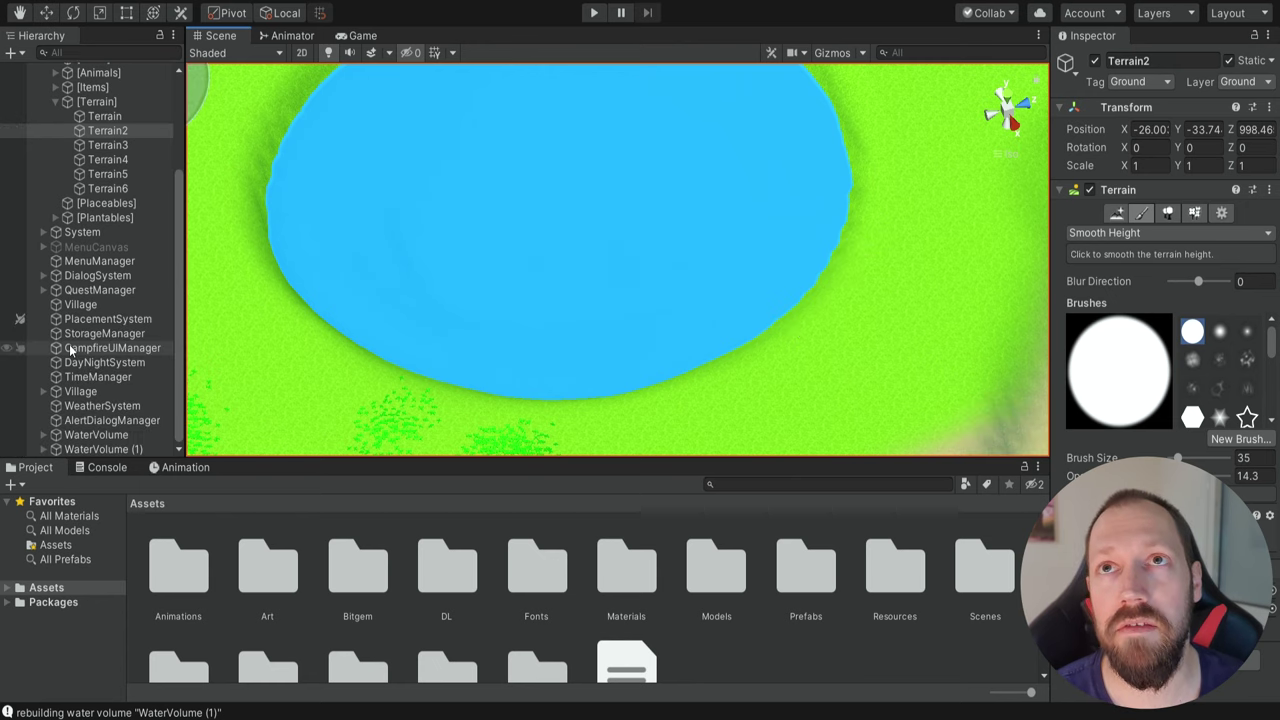
{"action": "left_click", "coordinate": [109, 449]}
{"action": "right_click", "coordinate": [109, 449]}
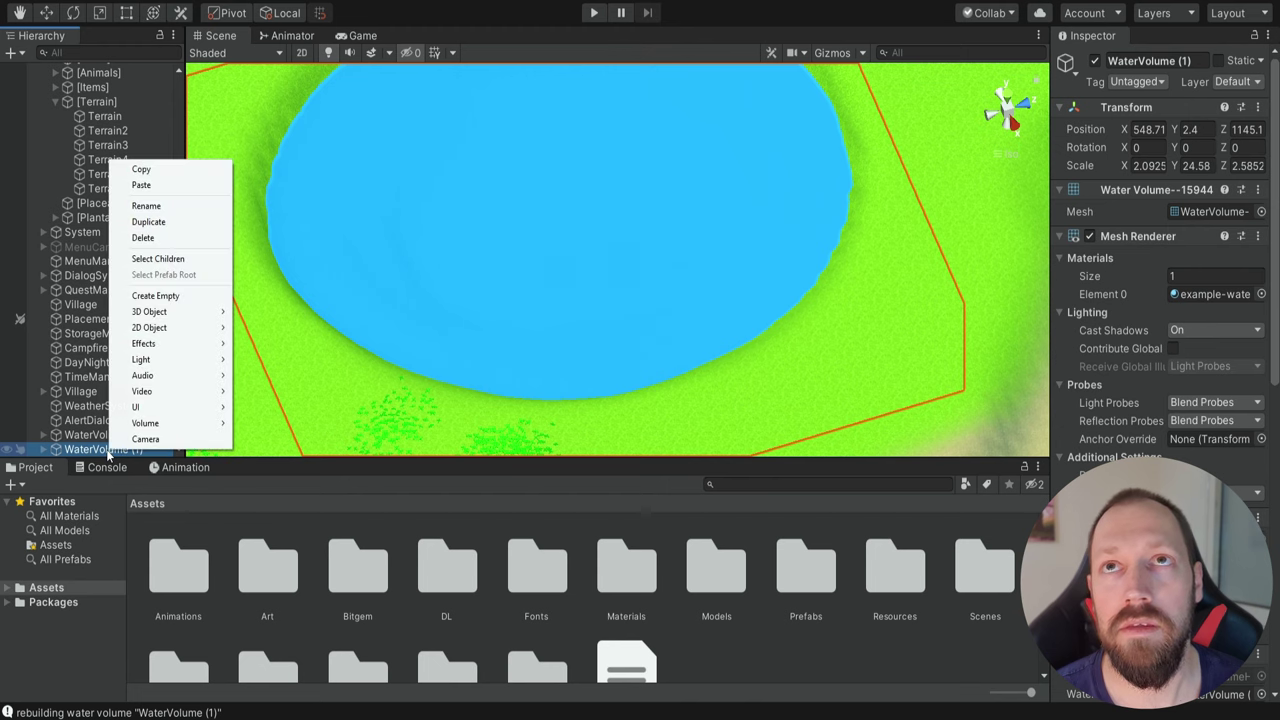
{"action": "left_click", "coordinate": [150, 207]}
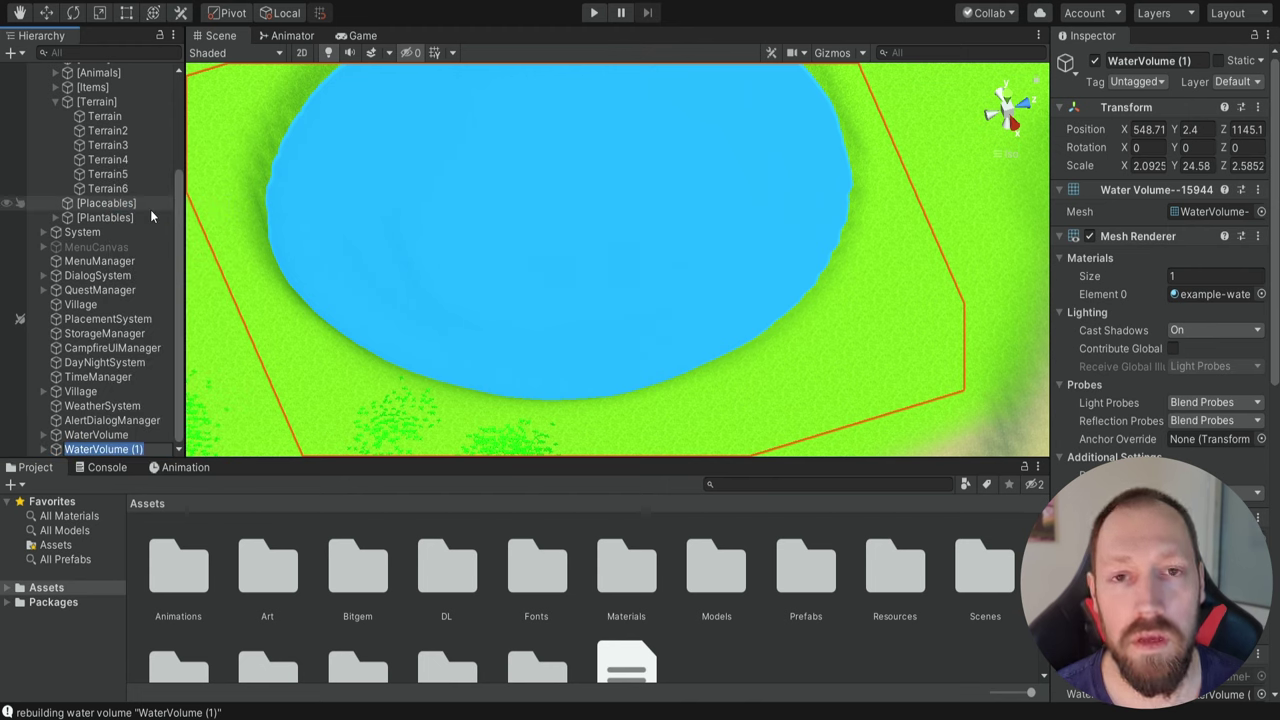
{"action": "type", "text": "DeepLake"}
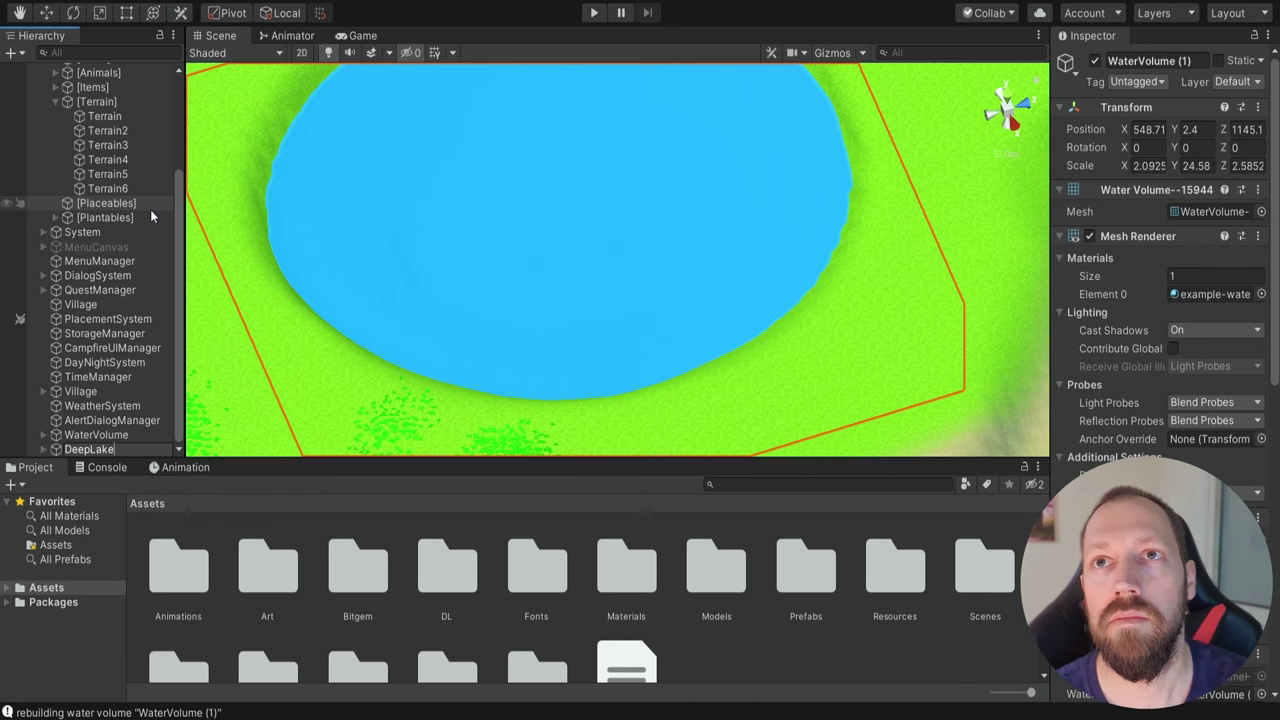
{"action": "key", "text": "Return"}
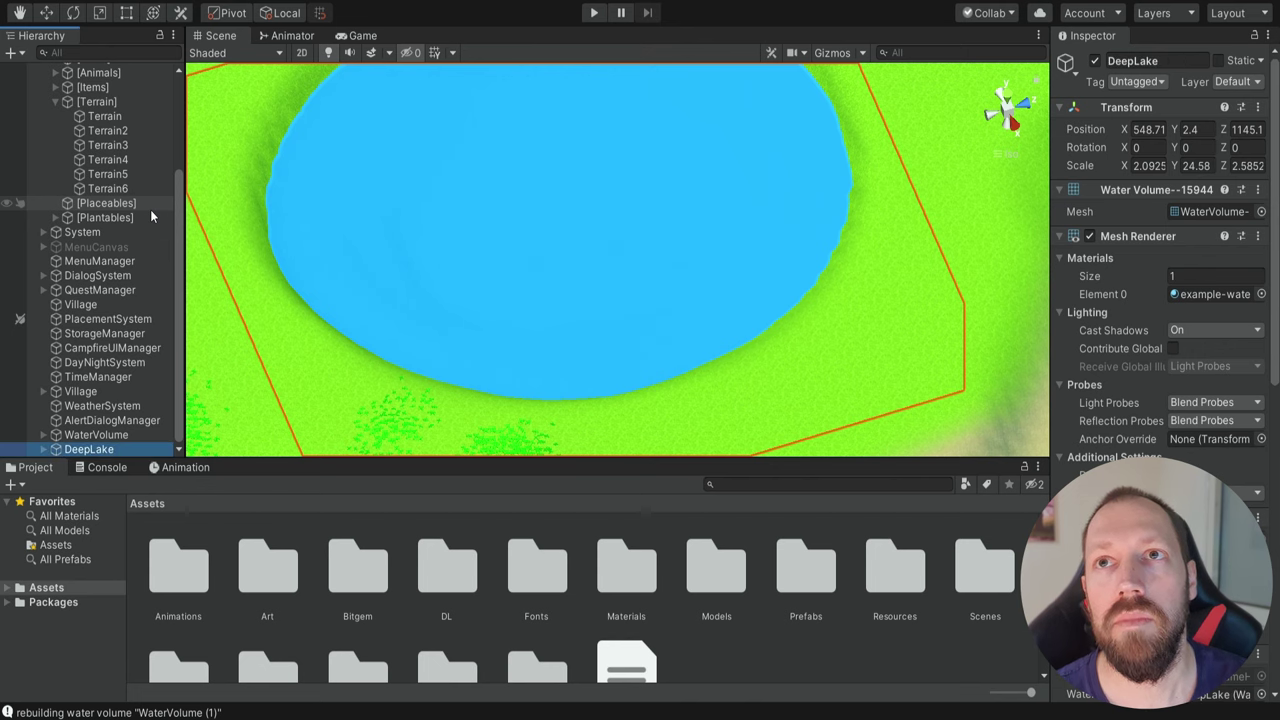
Create a new script named SwimArea and add it as a component to DeepLake
{"action": "scroll", "coordinate": [1160, 300], "scroll_direction": "down", "scroll_amount": 10}
{"action": "scroll", "coordinate": [1160, 300], "scroll_direction": "down", "scroll_amount": 3}
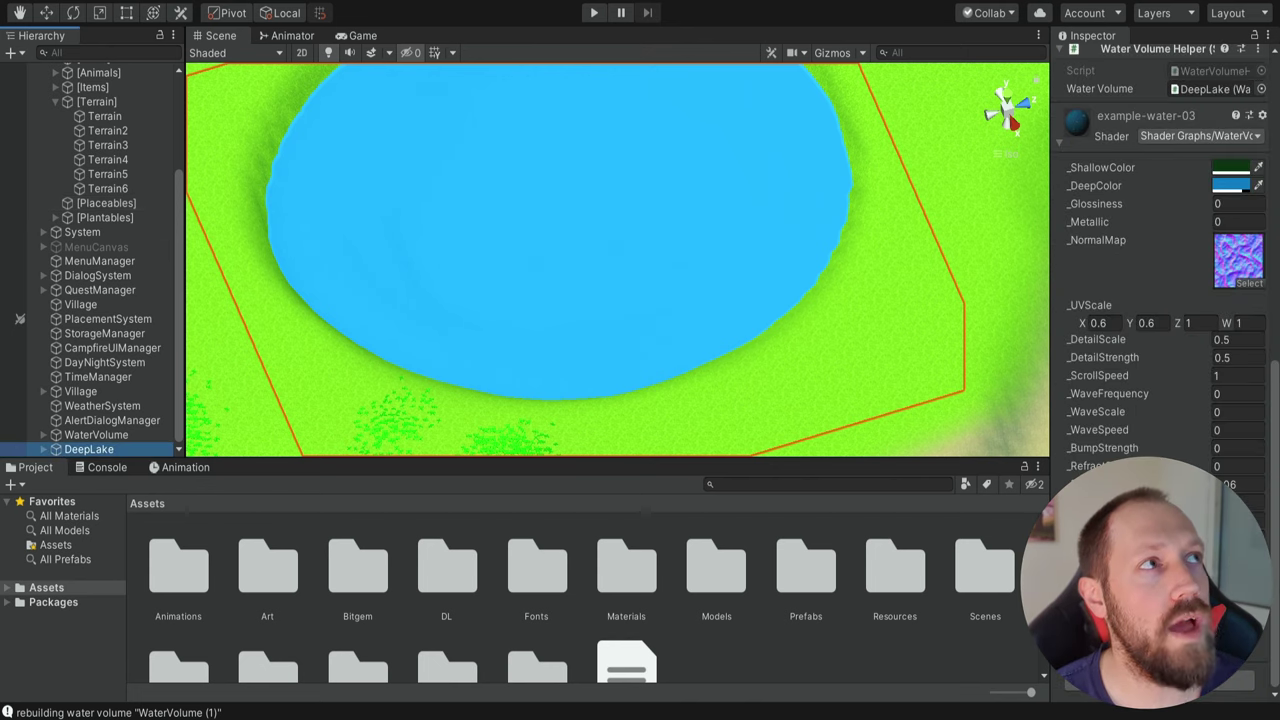
{"action": "left_click", "coordinate": [1059, 143]}
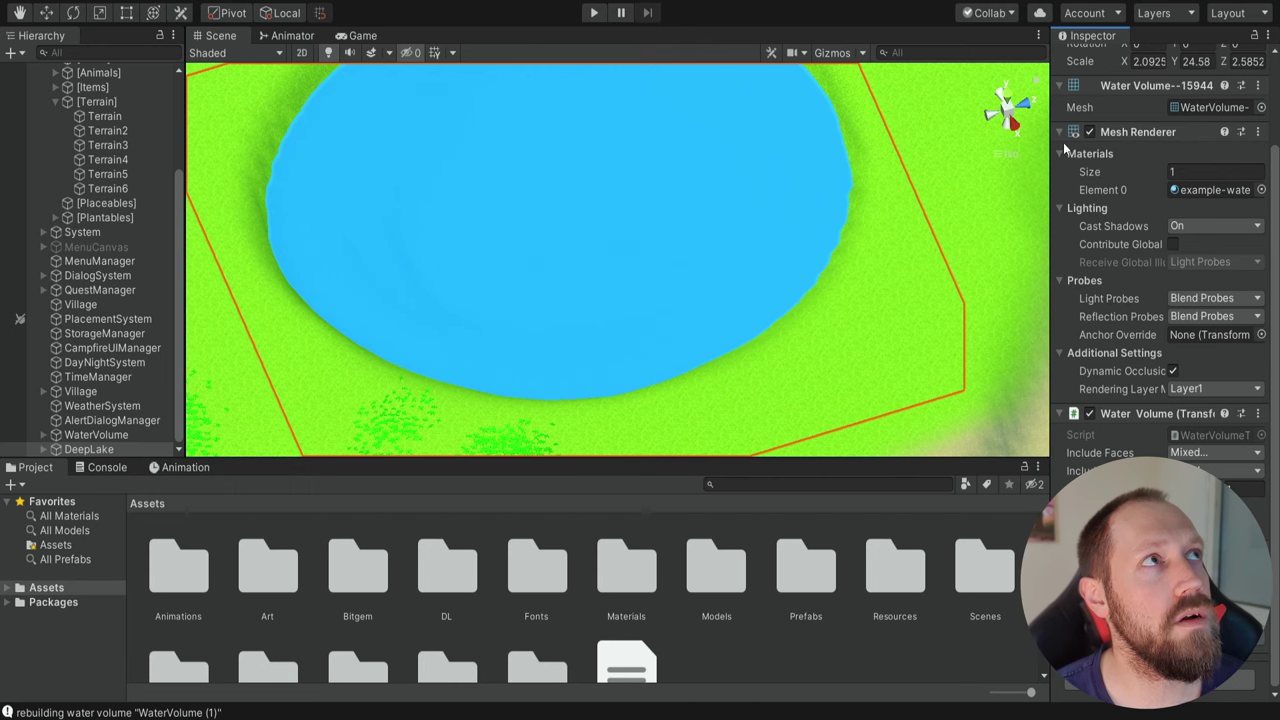
{"action": "left_click", "coordinate": [1178, 674]}
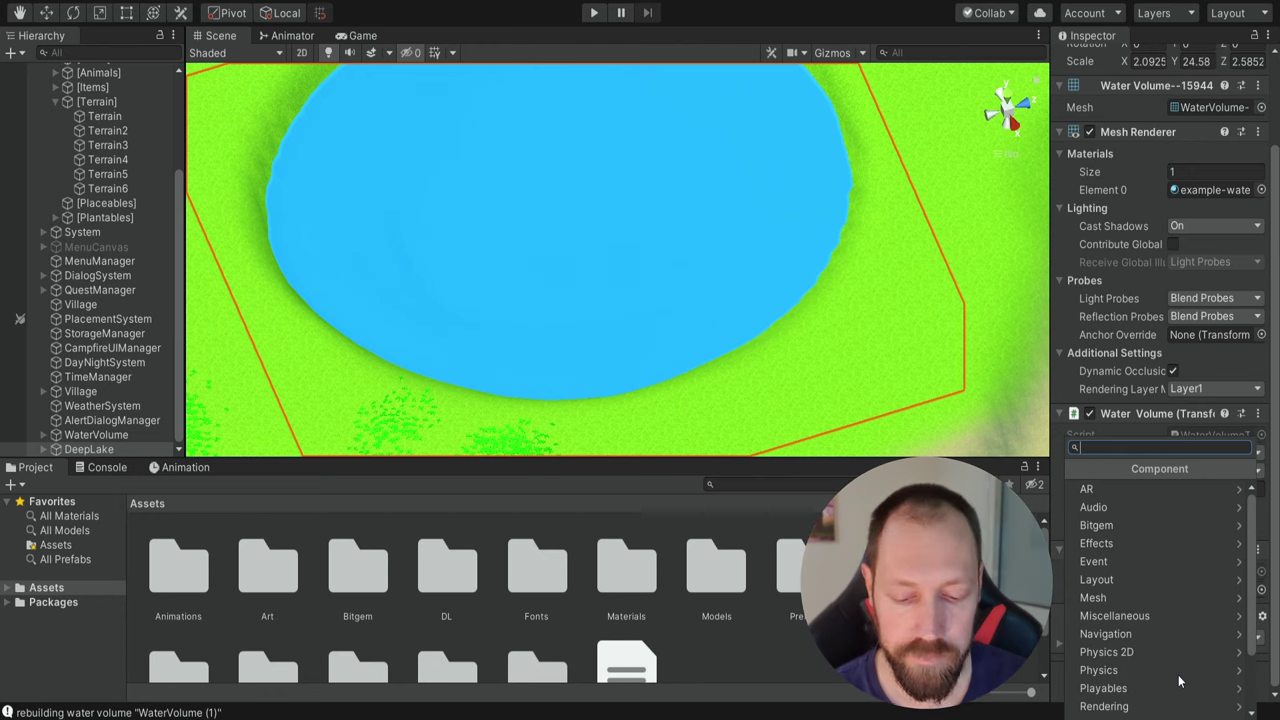
{"action": "type", "text": "SwimArea"}
{"action": "key", "text": "Return"}
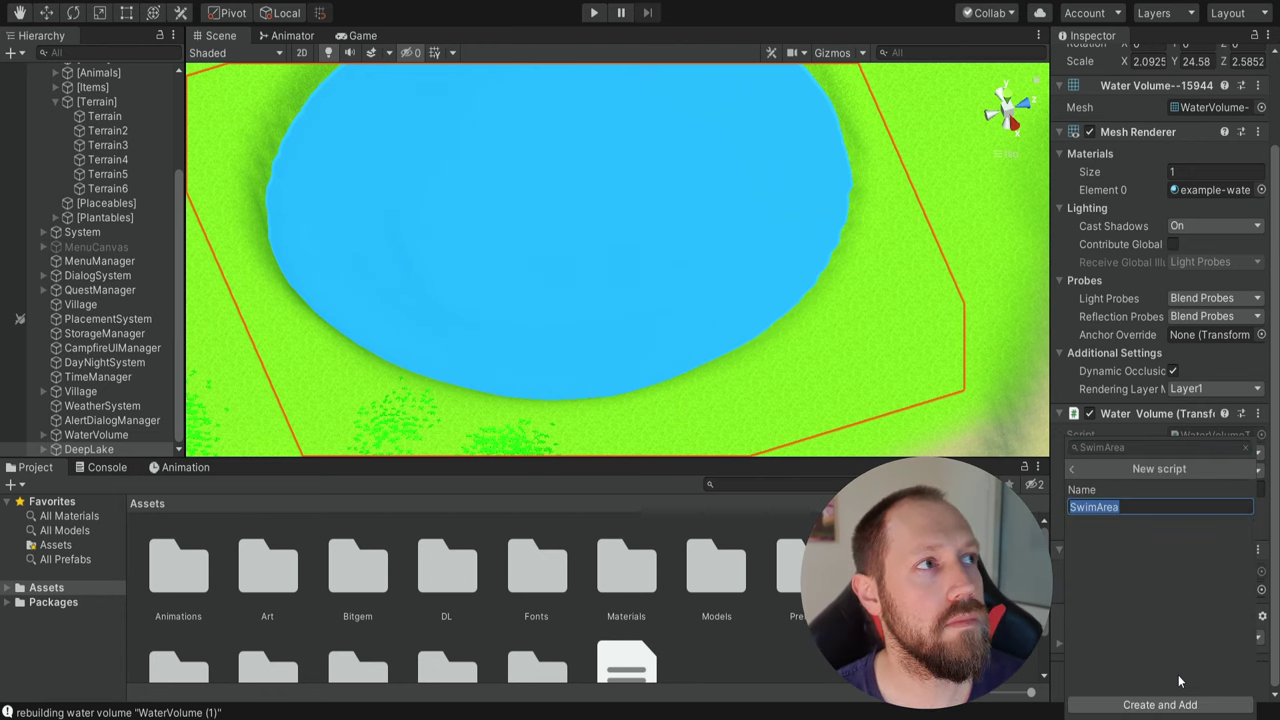
{"action": "key", "text": "Return"}
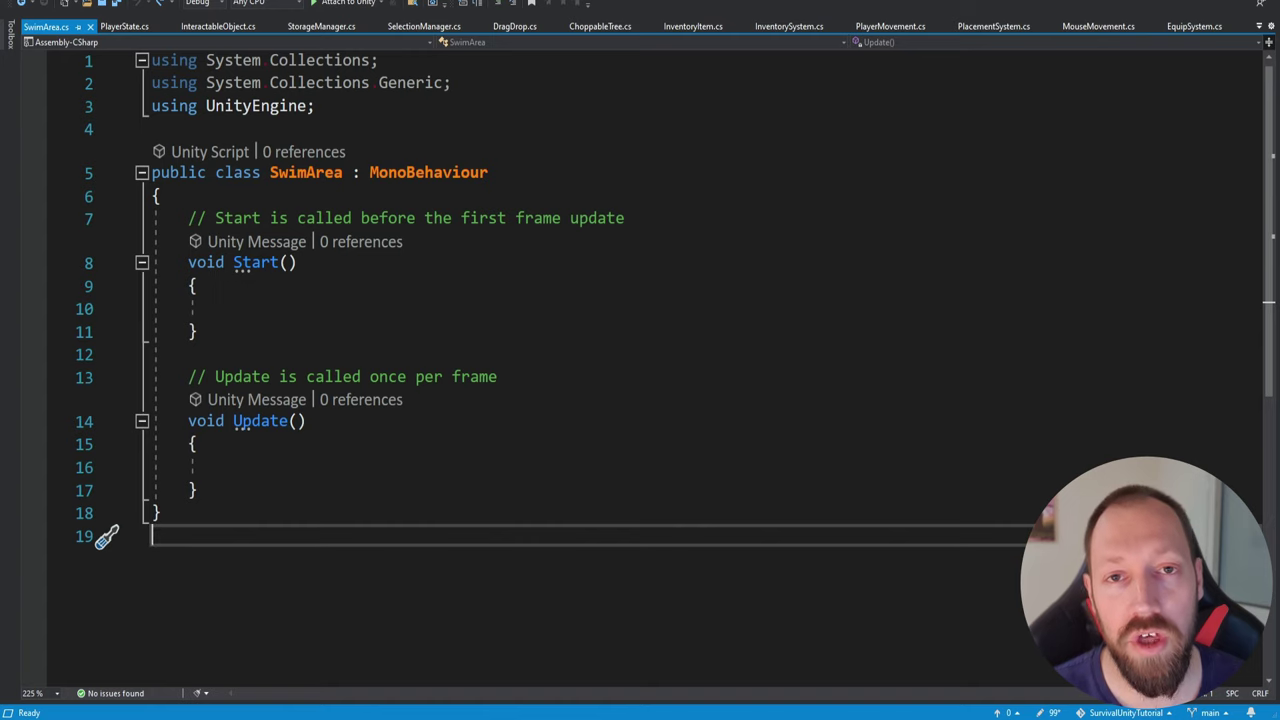
Replace SwimArea's Start and Update methods with empty private OnTriggerEnter and OnTriggerExit methods, each taking Collider other
{"action": "left_click_drag", "start_coordinate": [198, 490], "coordinate": [171, 221]}
{"action": "key", "text": "BackSpace"}
{"action": "type", "text": "private void OnTriggerEnter(Collider other)     {              }"}
{"action": "key", "text": "Down"}
{"action": "key", "text": "Return"}
{"action": "key", "text": "Return"}
{"action": "type", "text": "private void OnTriggerExit(Collider other)     {              }"}
{"action": "key", "text": "Up"}
{"action": "key", "text": "Up"}
{"action": "key", "text": "Up"}
{"action": "key", "text": "Up"}
{"action": "key", "text": "Up"}
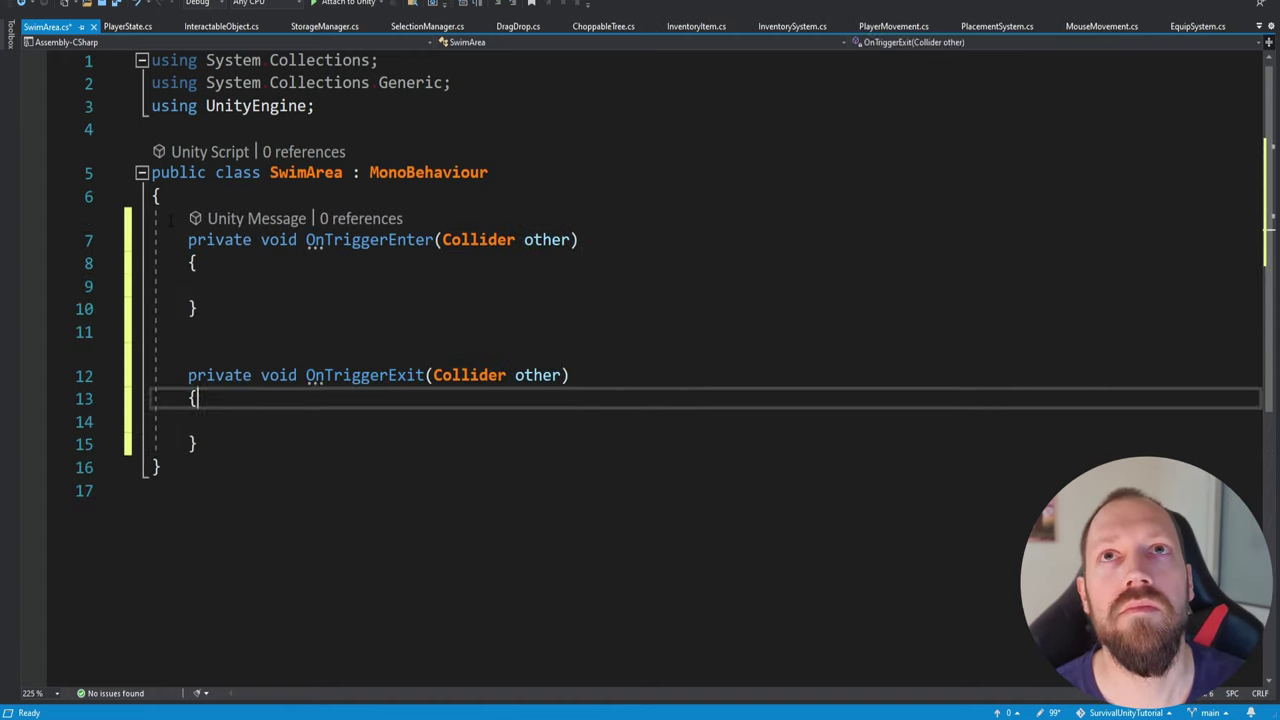
In OnTriggerEnter, add an if block checking other.CompareTag("Player") that sets other.GetComponent<PlayerMovement>().isSwimming to true
{"action": "type", "text": "if () {"}
{"action": "key", "text": "Return"}
{"action": "key", "text": "Up"}
{"action": "key", "text": "Up"}
{"action": "type", "text": "other.CompareTag(\"Play"}
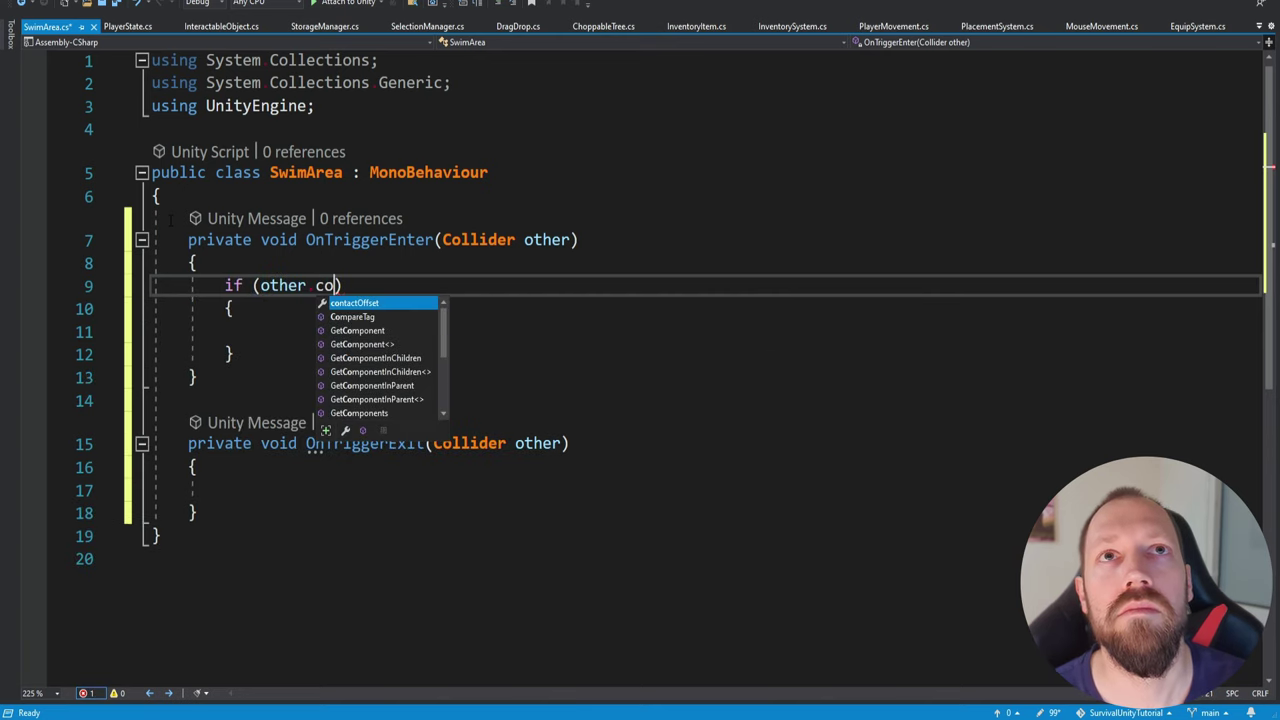
{"action": "type", "text": "er"}
{"action": "key", "text": "Down"}
{"action": "key", "text": "Down"}
{"action": "type", "text": "o"}
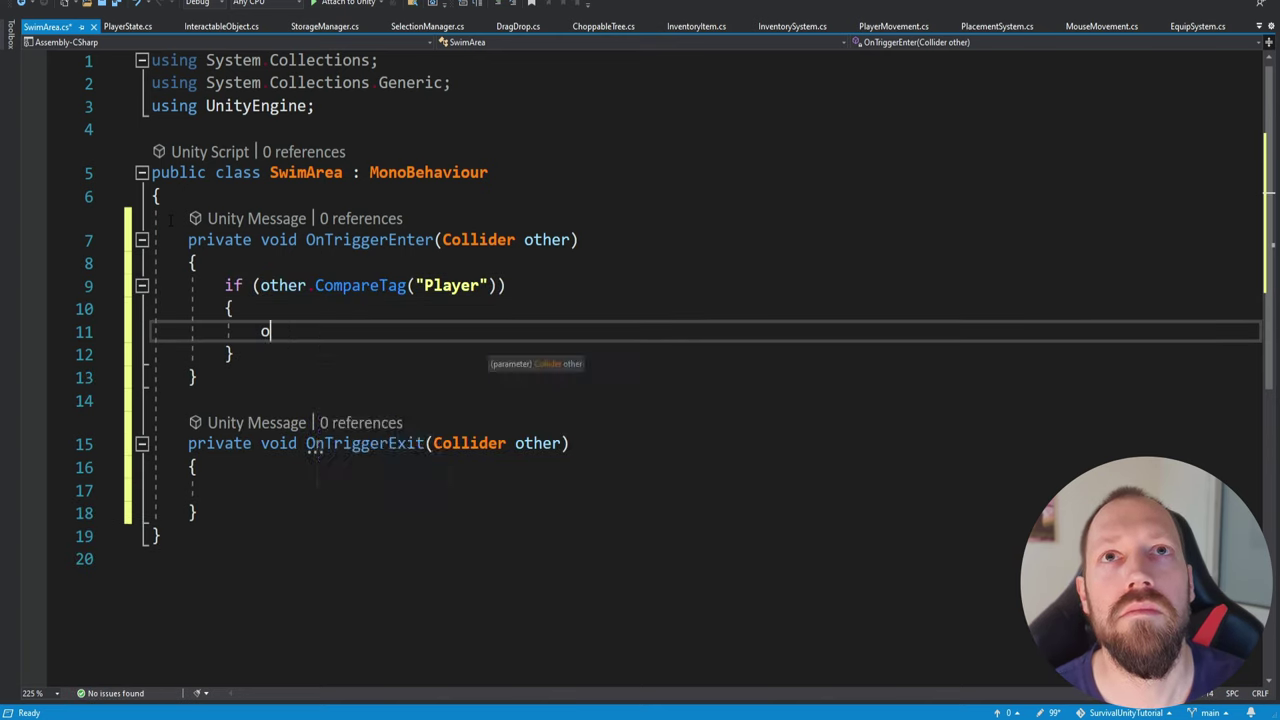
{"action": "type", "text": "ther.GetComponent<PlayerMovement>().isSwimming = "}
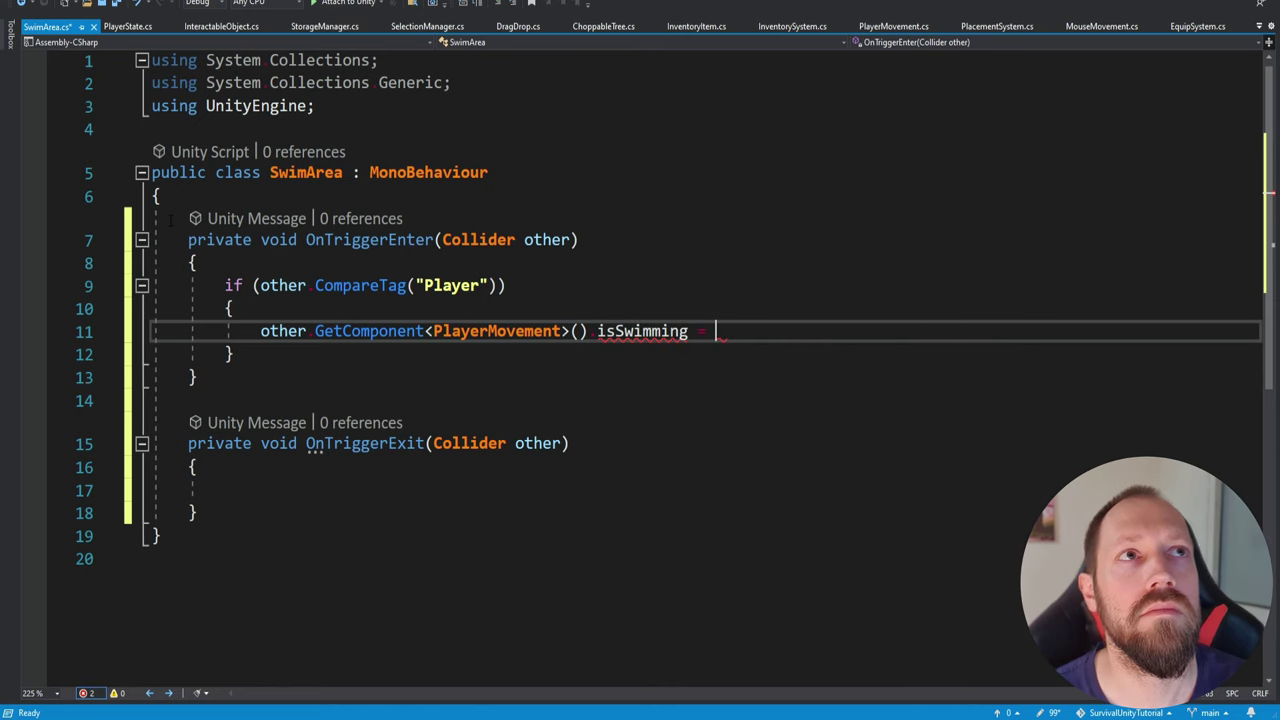
{"action": "type", "text": "true;"}
Copy the player tag check block into OnTriggerExit and set isSwimming to false there
{"action": "left_click_drag", "start_coordinate": [225, 286], "coordinate": [235, 354]}
{"action": "key", "text": "ctrl+c"}
{"action": "left_click", "coordinate": [226, 490]}
{"action": "key", "text": "ctrl+v"}
{"action": "double_click", "coordinate": [735, 536]}
{"action": "type", "text": "false"}
Review the trigger methods' Player tag check, PlayerMovement component lookup and isSwimming assignment
{"action": "left_click", "coordinate": [534, 443]}
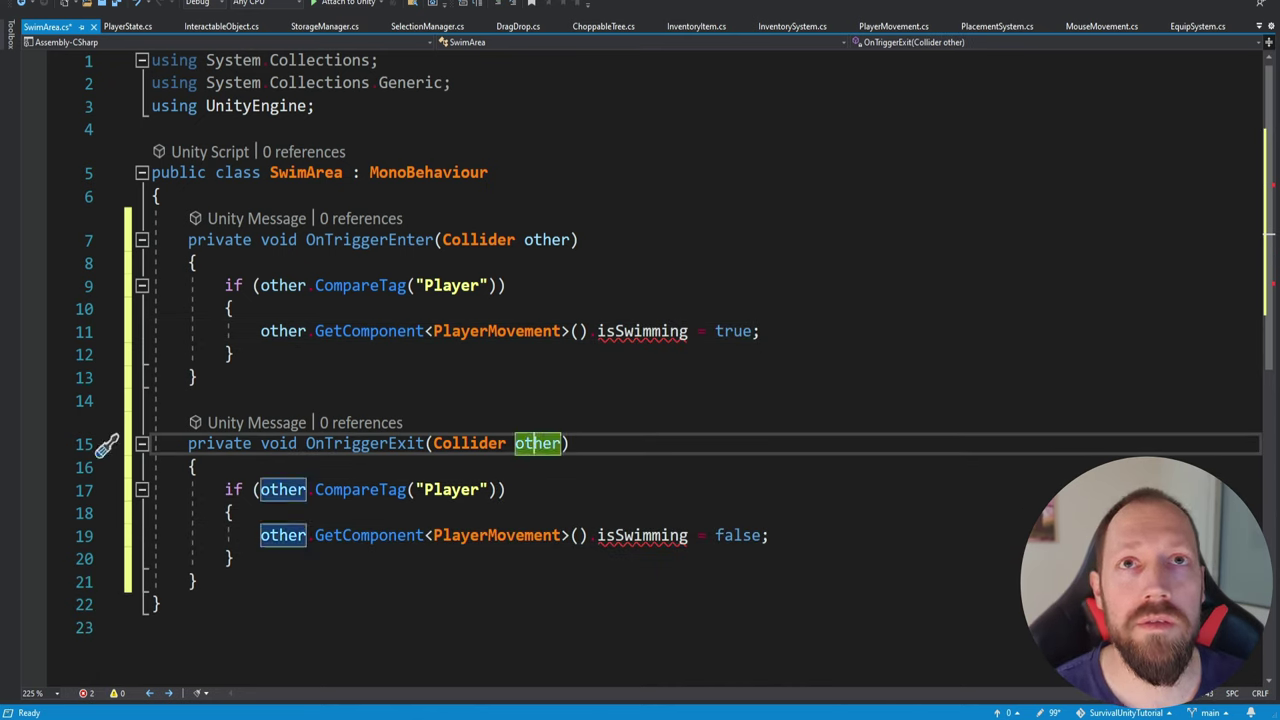
{"action": "left_click", "coordinate": [388, 378]}
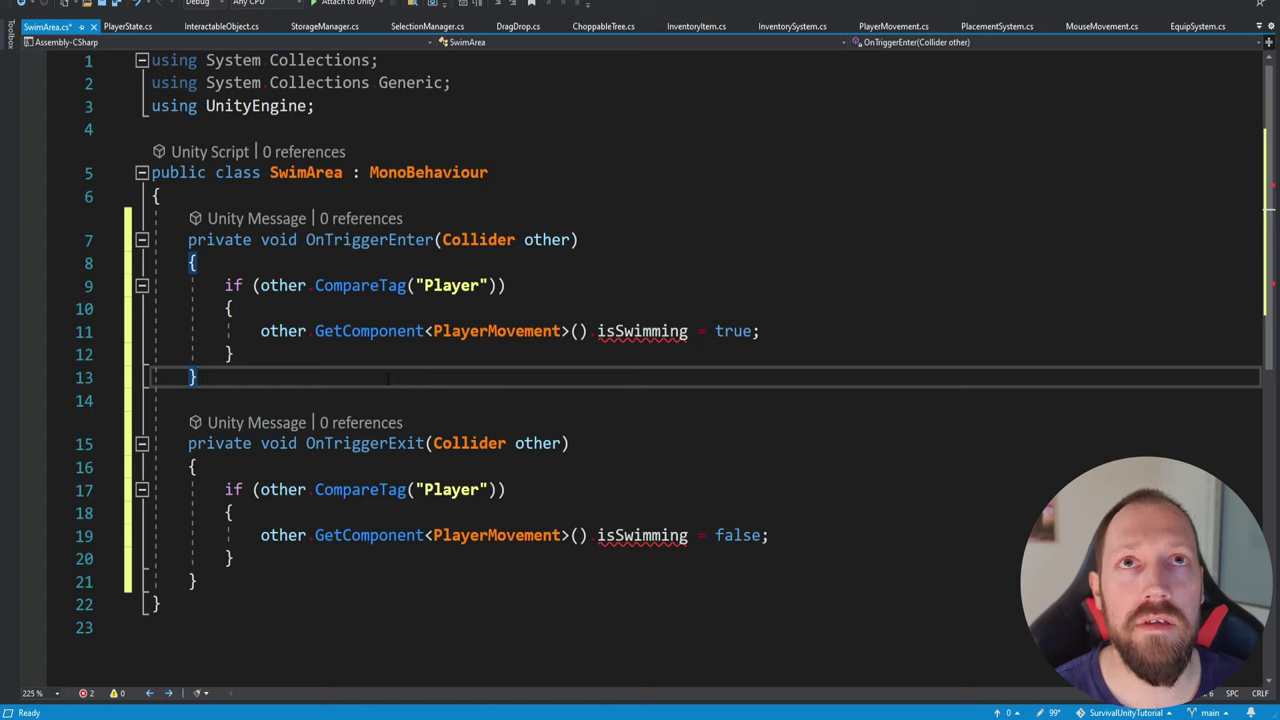
{"action": "left_click", "coordinate": [570, 443]}
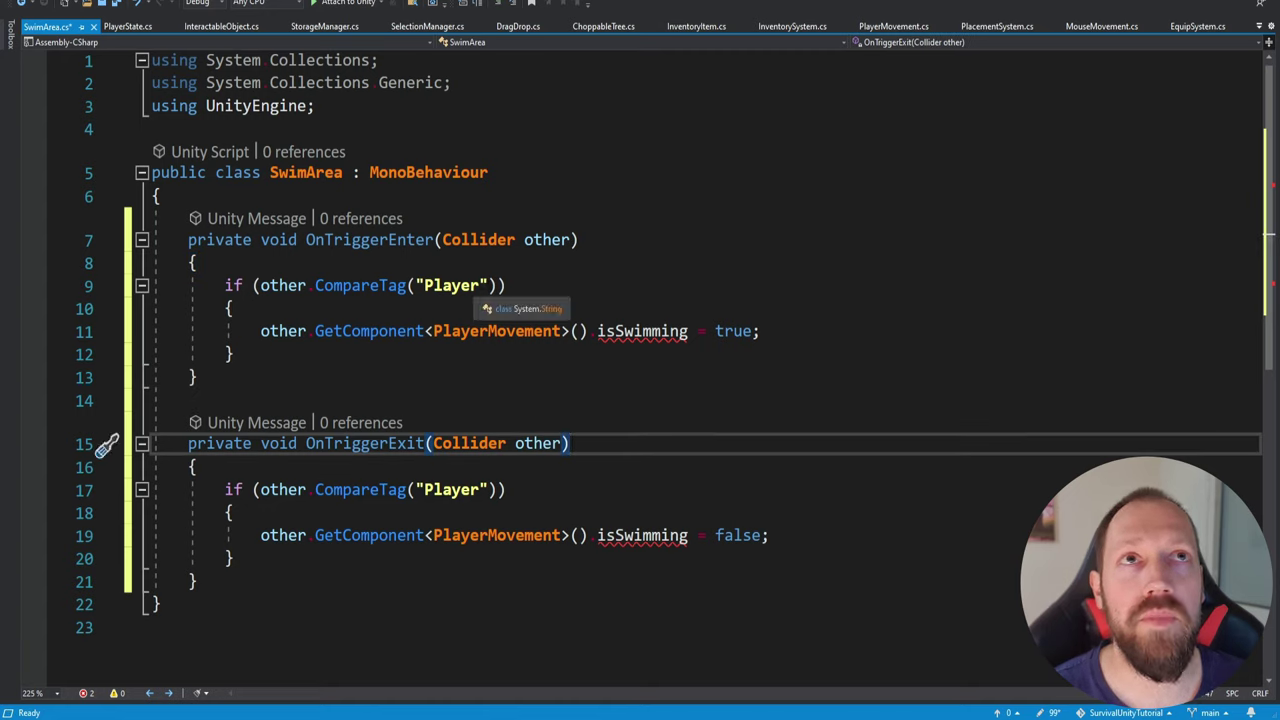
{"action": "left_click_drag", "start_coordinate": [496, 286], "coordinate": [395, 293]}
{"action": "left_click", "coordinate": [418, 285]}
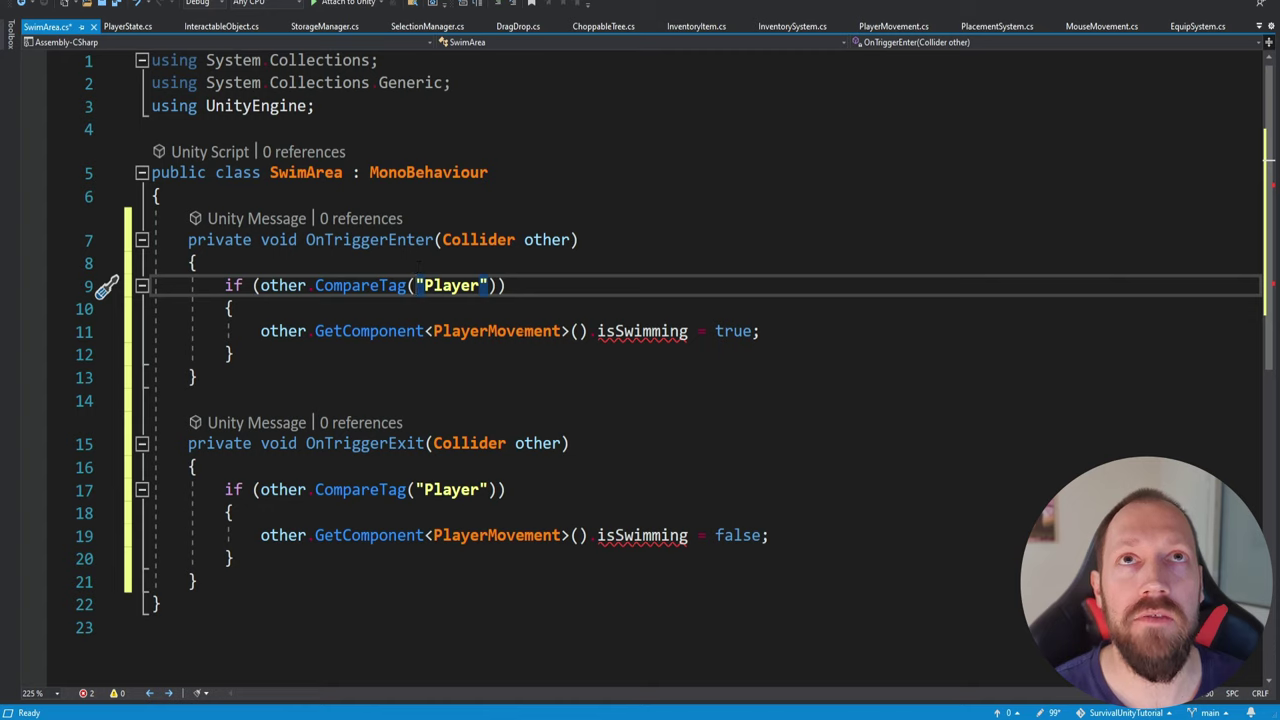
{"action": "left_click", "coordinate": [497, 366]}
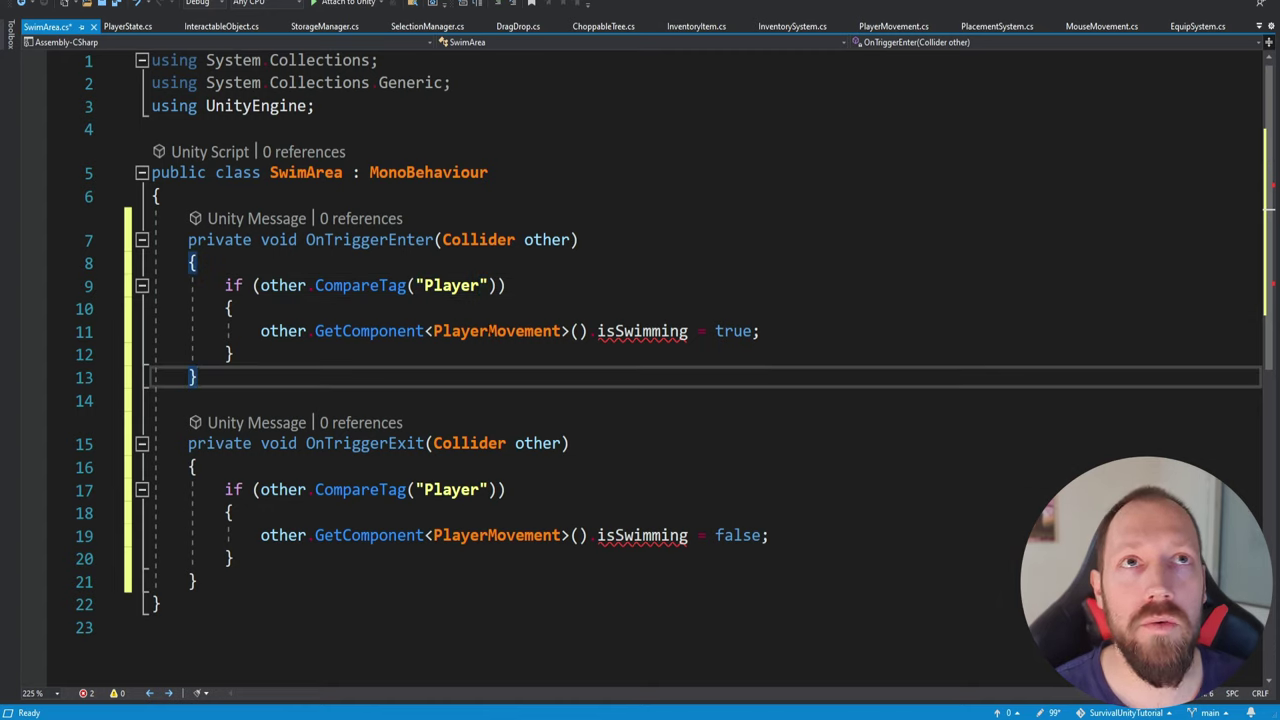
{"action": "left_click_drag", "start_coordinate": [573, 332], "coordinate": [369, 332]}
{"action": "left_click", "coordinate": [498, 352]}
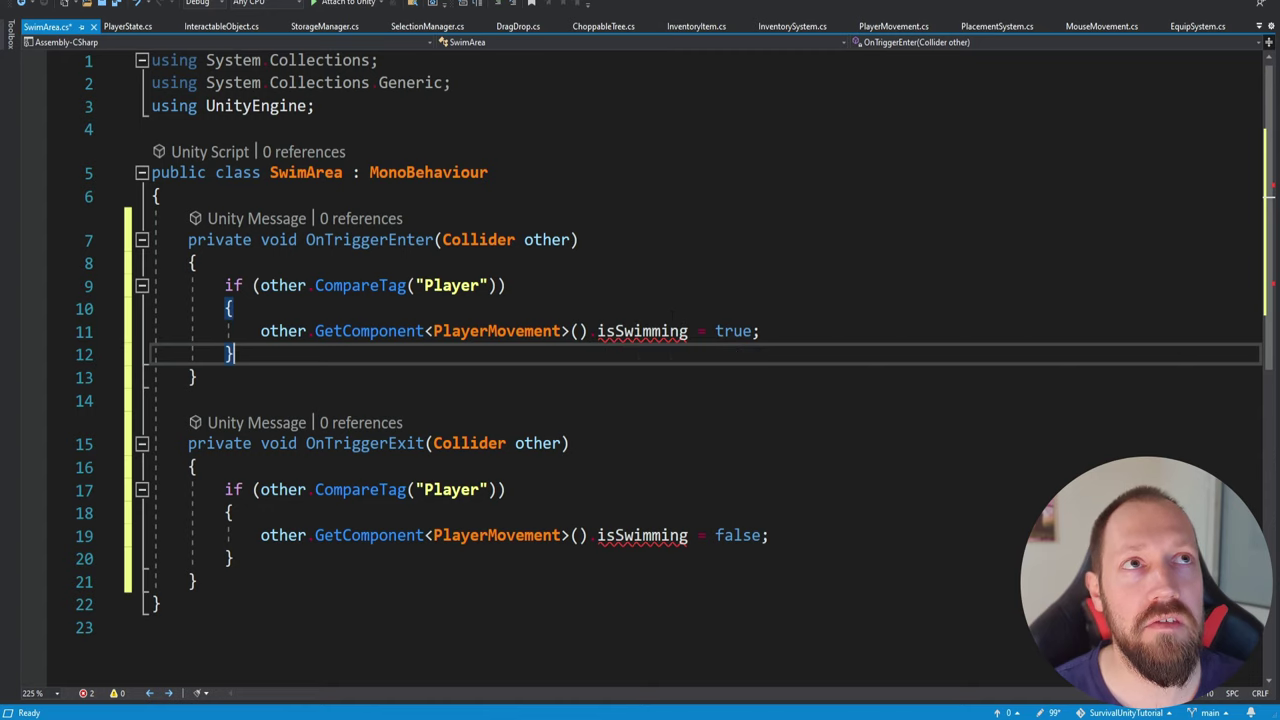
{"action": "left_click_drag", "start_coordinate": [788, 332], "coordinate": [680, 332]}
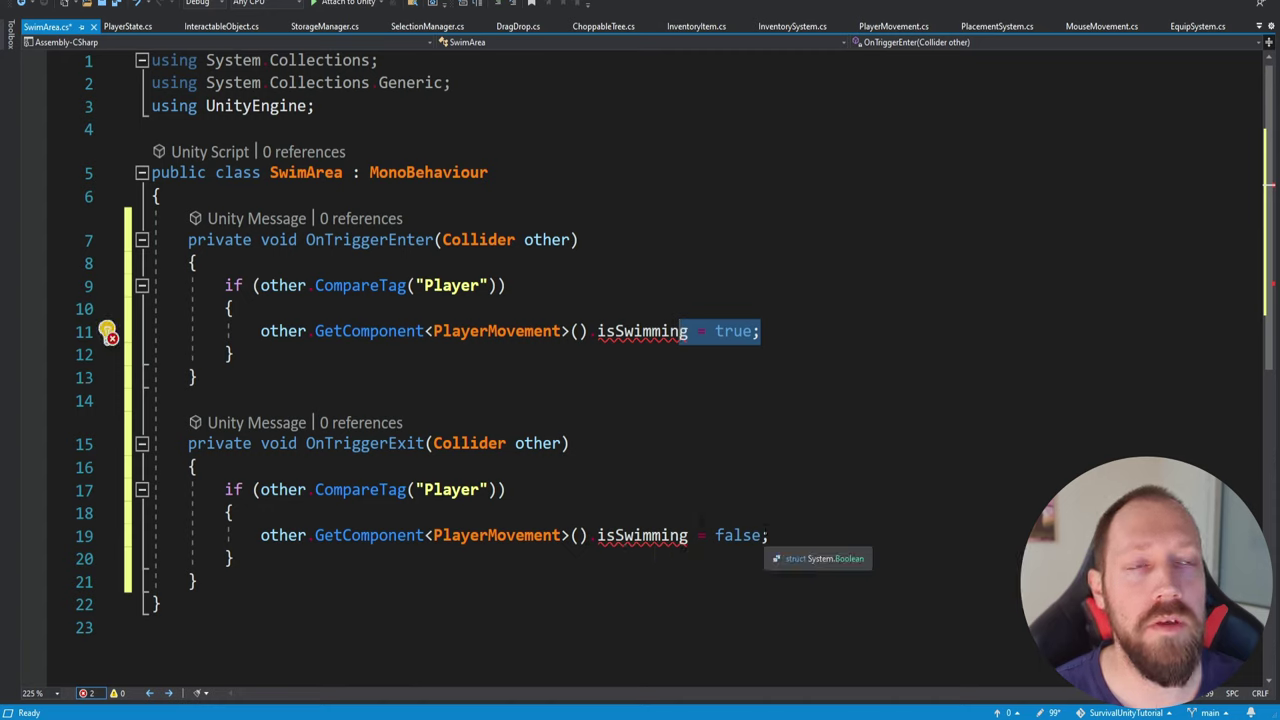
Generate the missing isSwimming field in PlayerMovement from the potential fixes for the unresolved reference
{"action": "key", "text": "Down"}
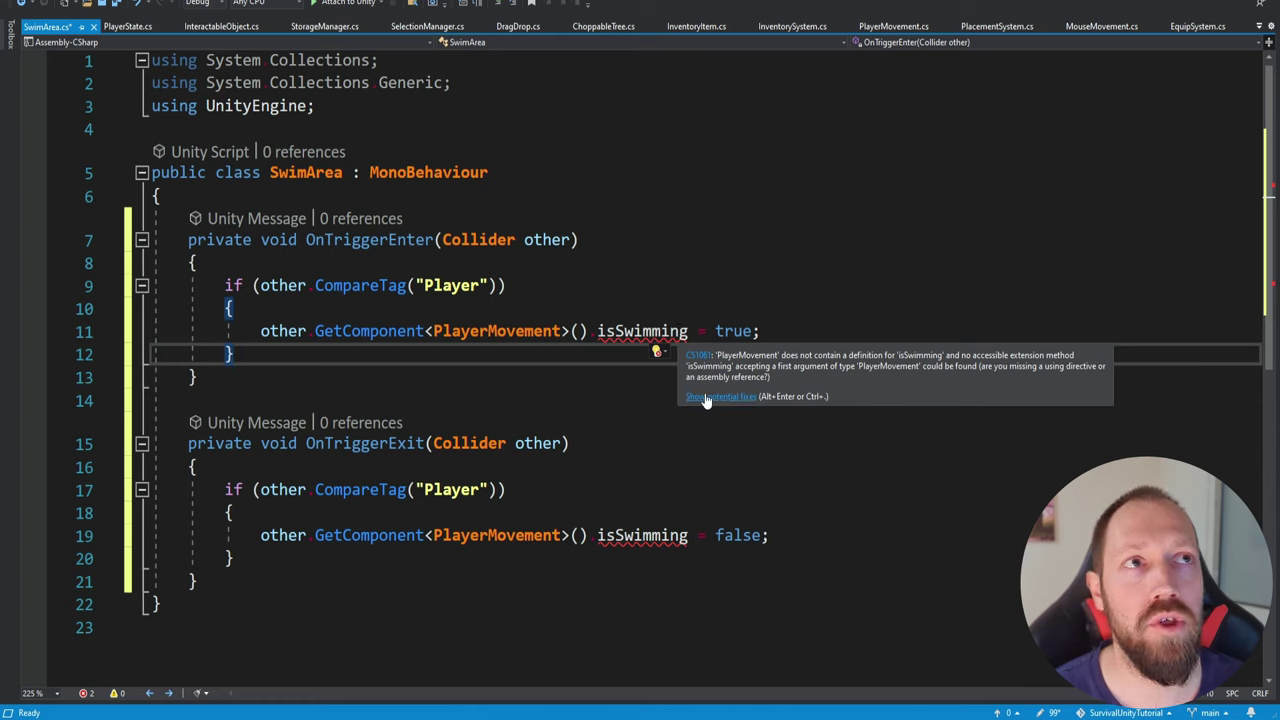
{"action": "left_click", "coordinate": [713, 398]}
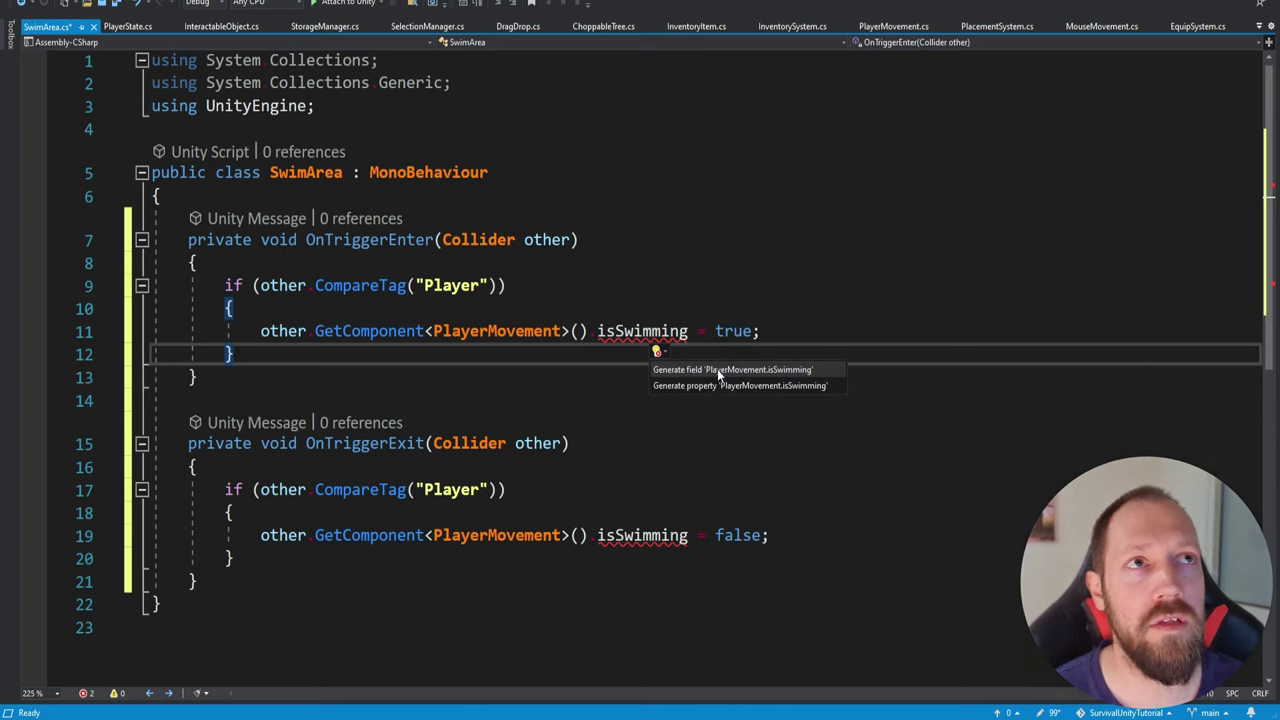
{"action": "left_click", "coordinate": [717, 369]}
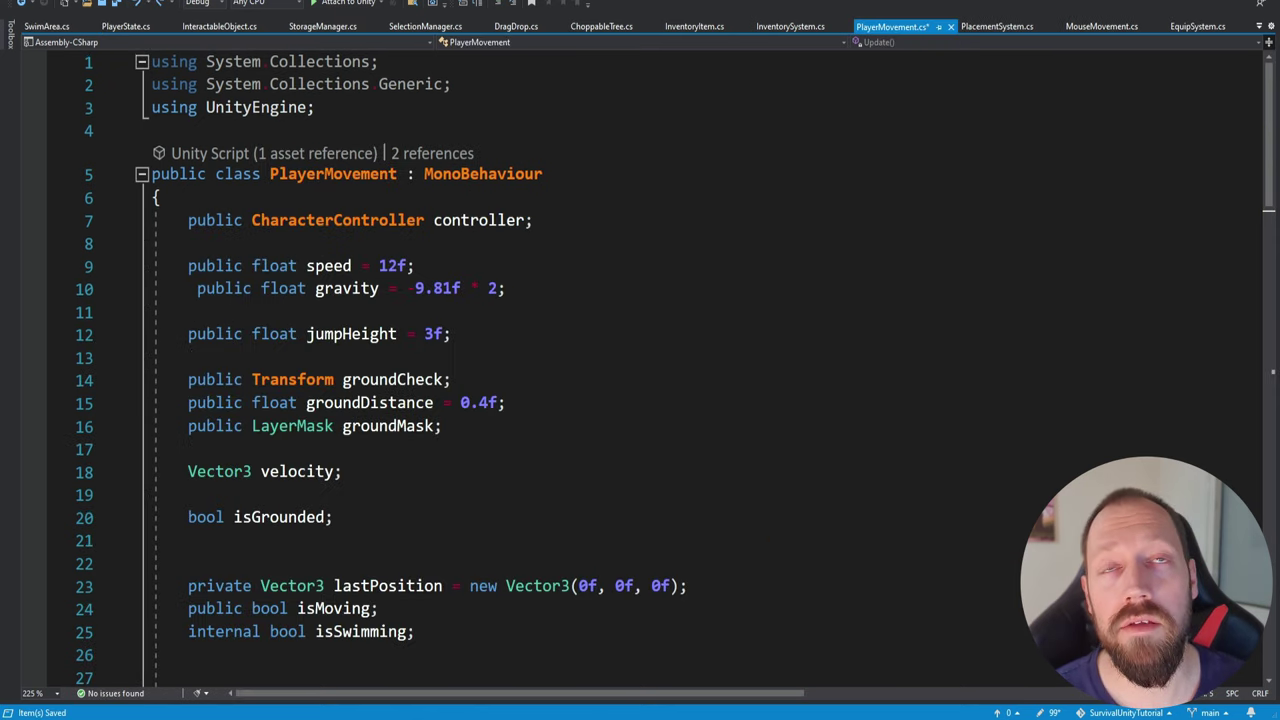
Separate the isSwimming field from isMoving with a blank line and a "// Swimming" comment, and select its internal modifier
{"action": "scroll", "coordinate": [700, 450], "scroll_direction": "down", "scroll_amount": 4}
{"action": "left_click", "coordinate": [430, 563]}
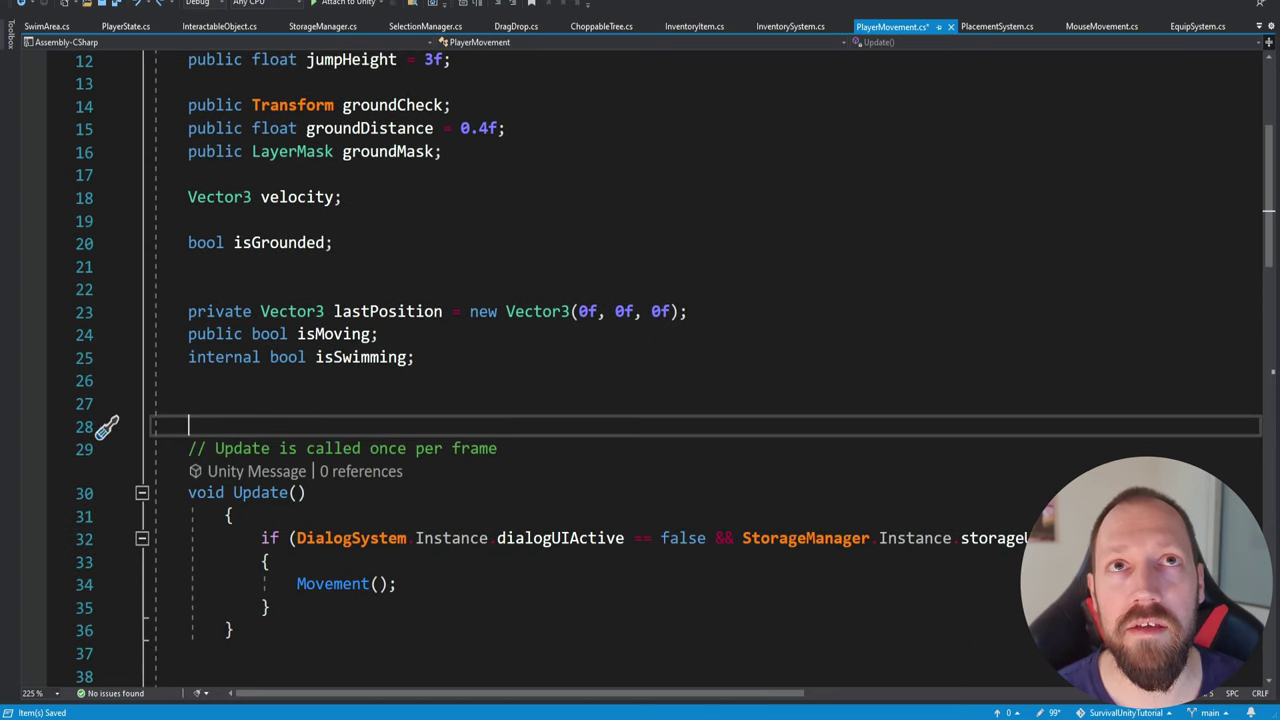
{"action": "left_click", "coordinate": [418, 336]}
{"action": "key", "text": "Return"}
{"action": "key", "text": "Return"}
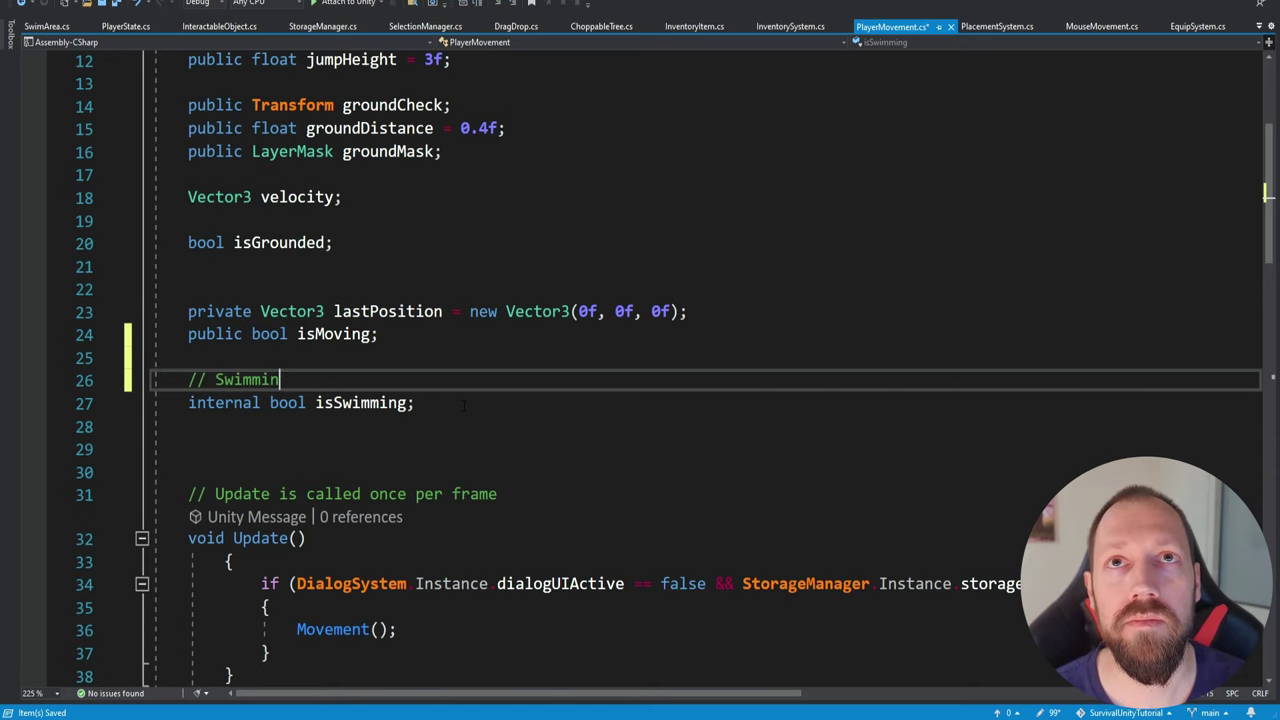
{"action": "double_click", "coordinate": [216, 405]}
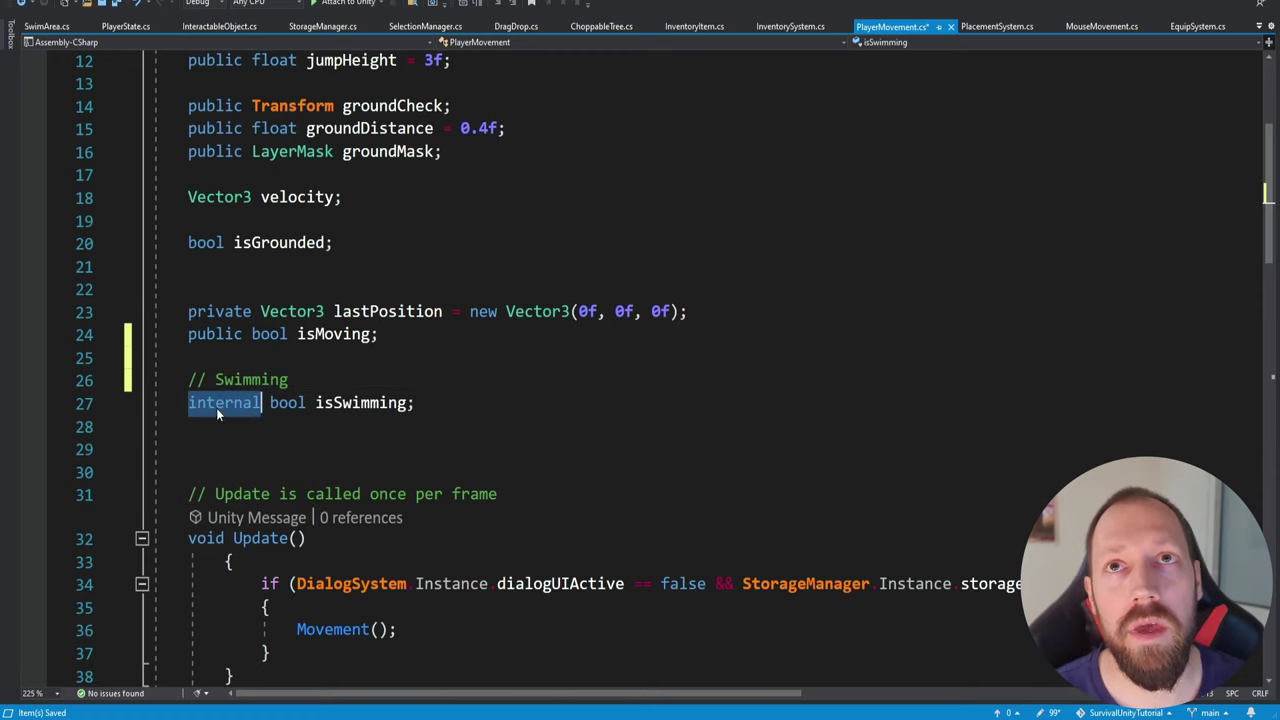